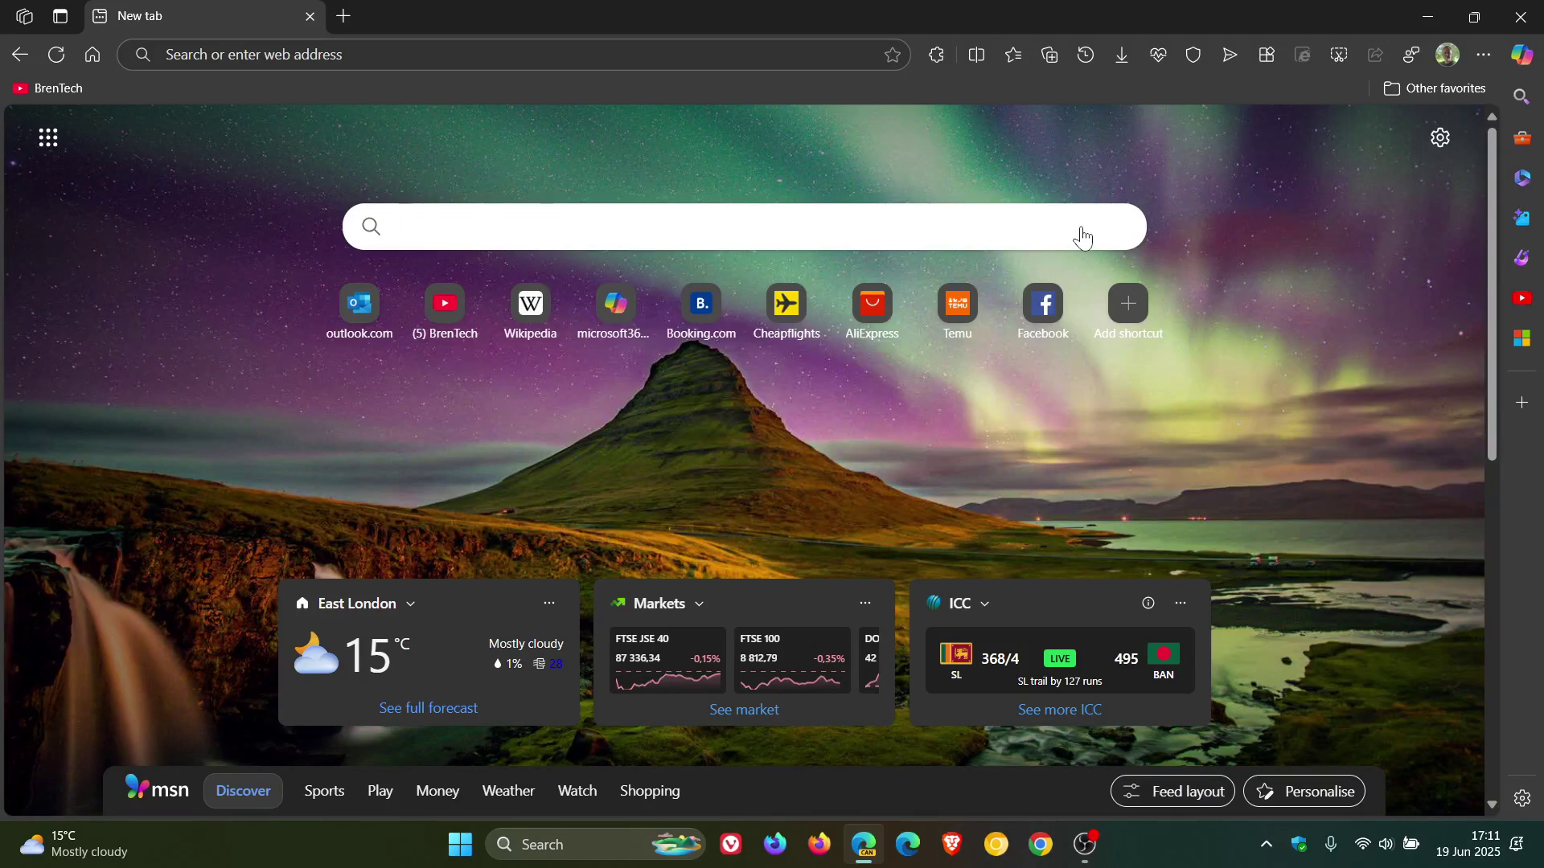
# Go to profile settings from the avatar flyout and scroll down the Settings sidebar.
pyautogui.click(1445, 48)
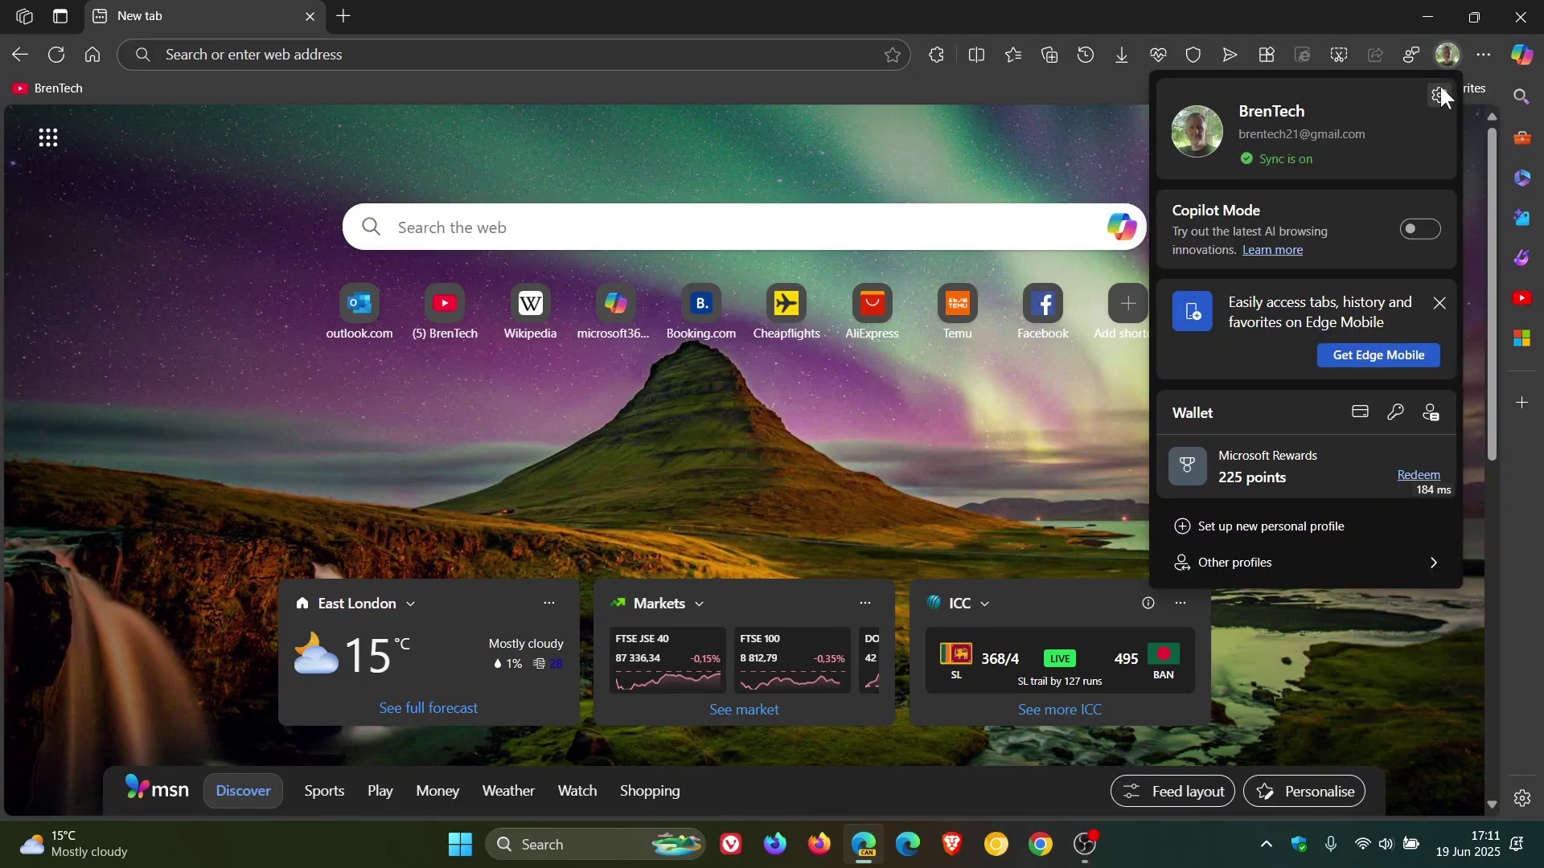
pyautogui.click(1439, 95)
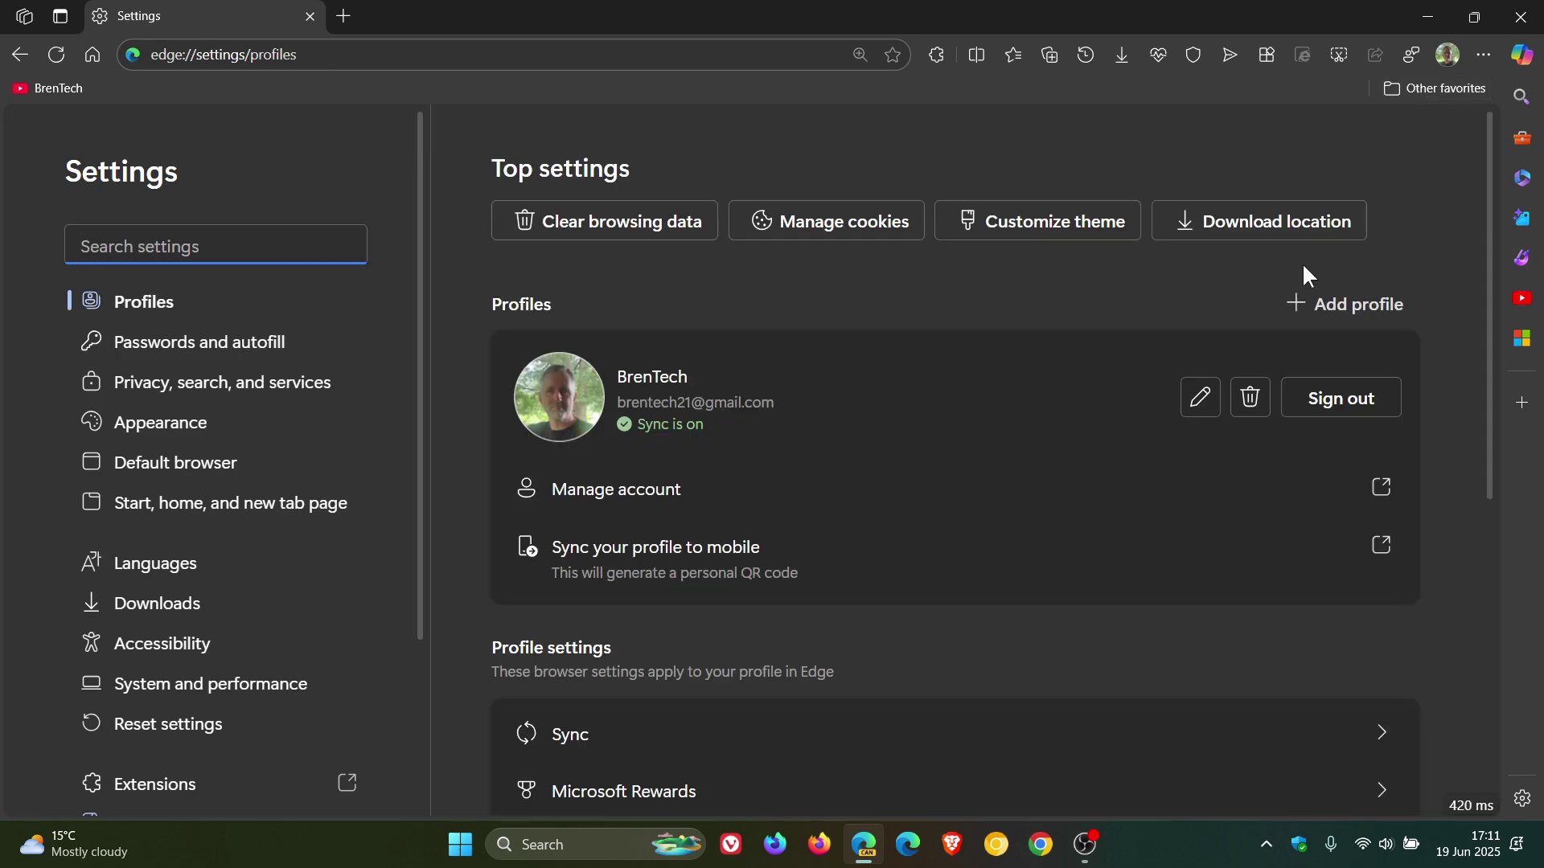
pyautogui.scroll(-3, 310, 507)
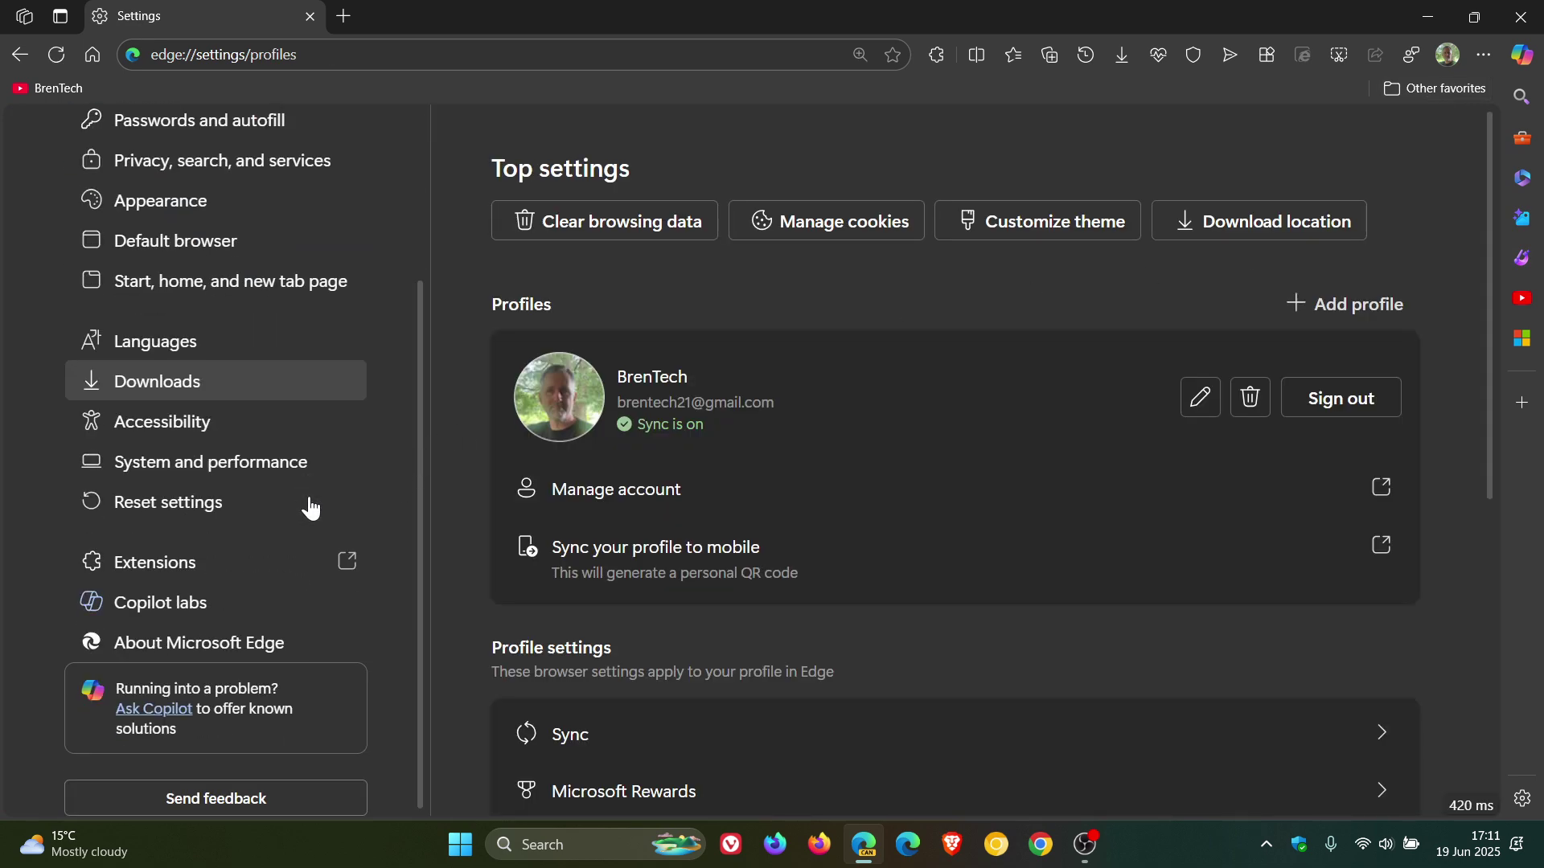
pyautogui.click(222, 614)
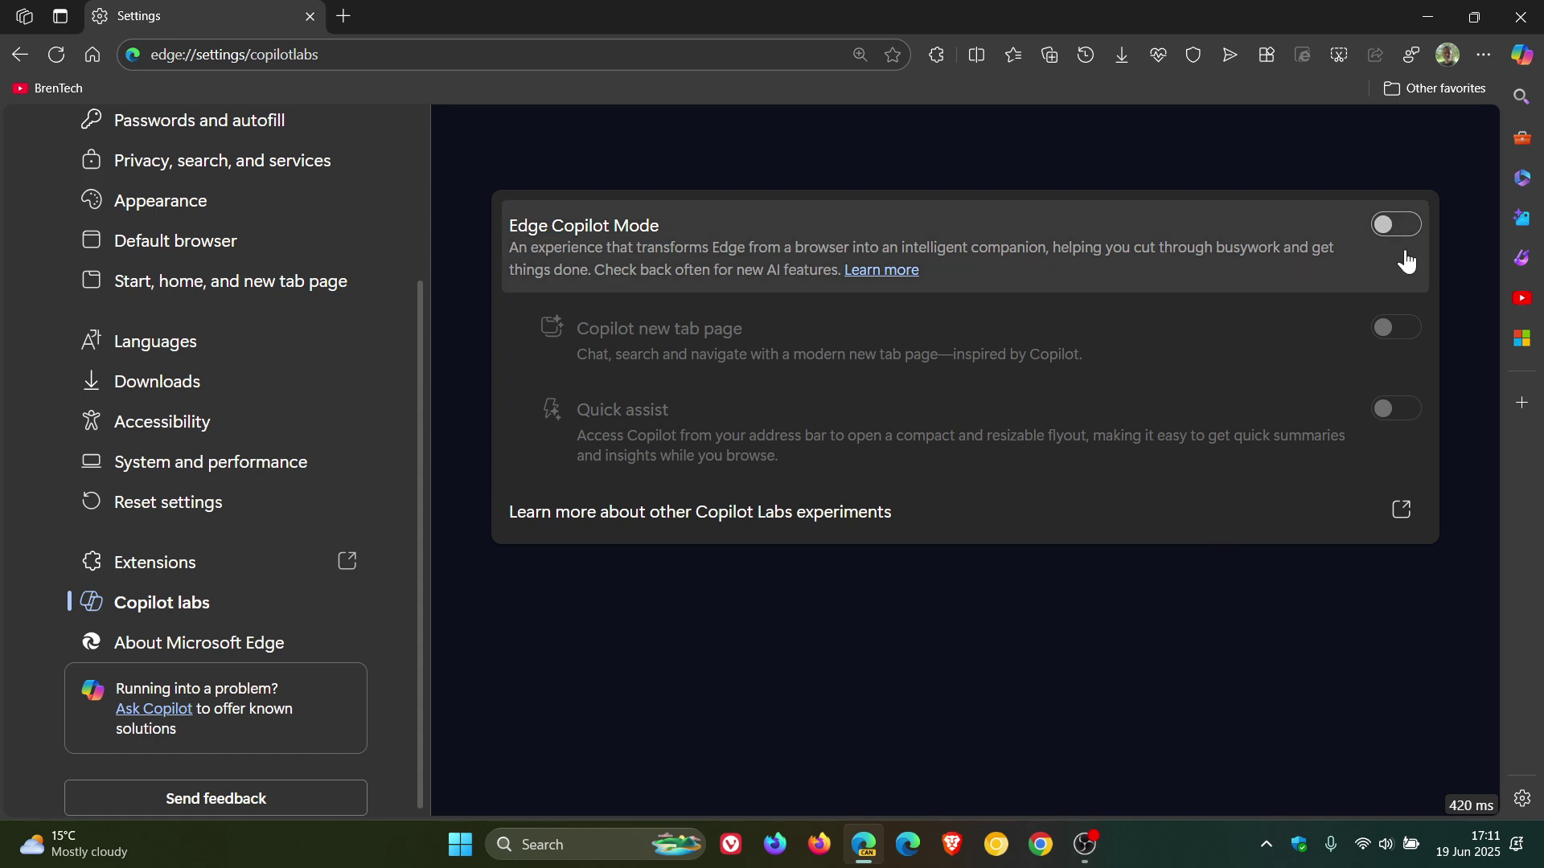
pyautogui.click(1403, 227)
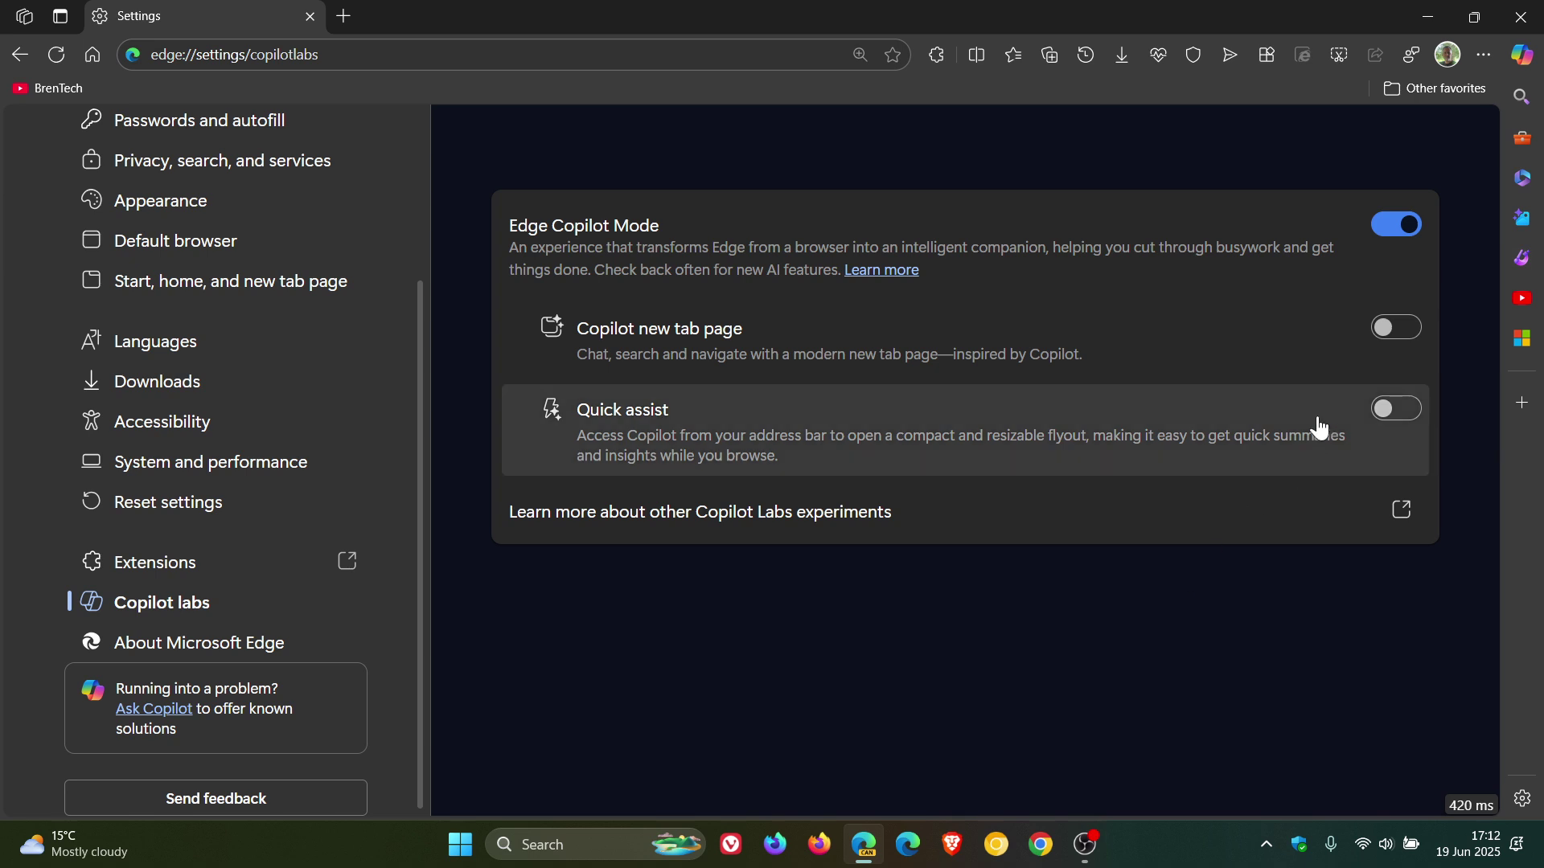
pyautogui.click(1395, 226)
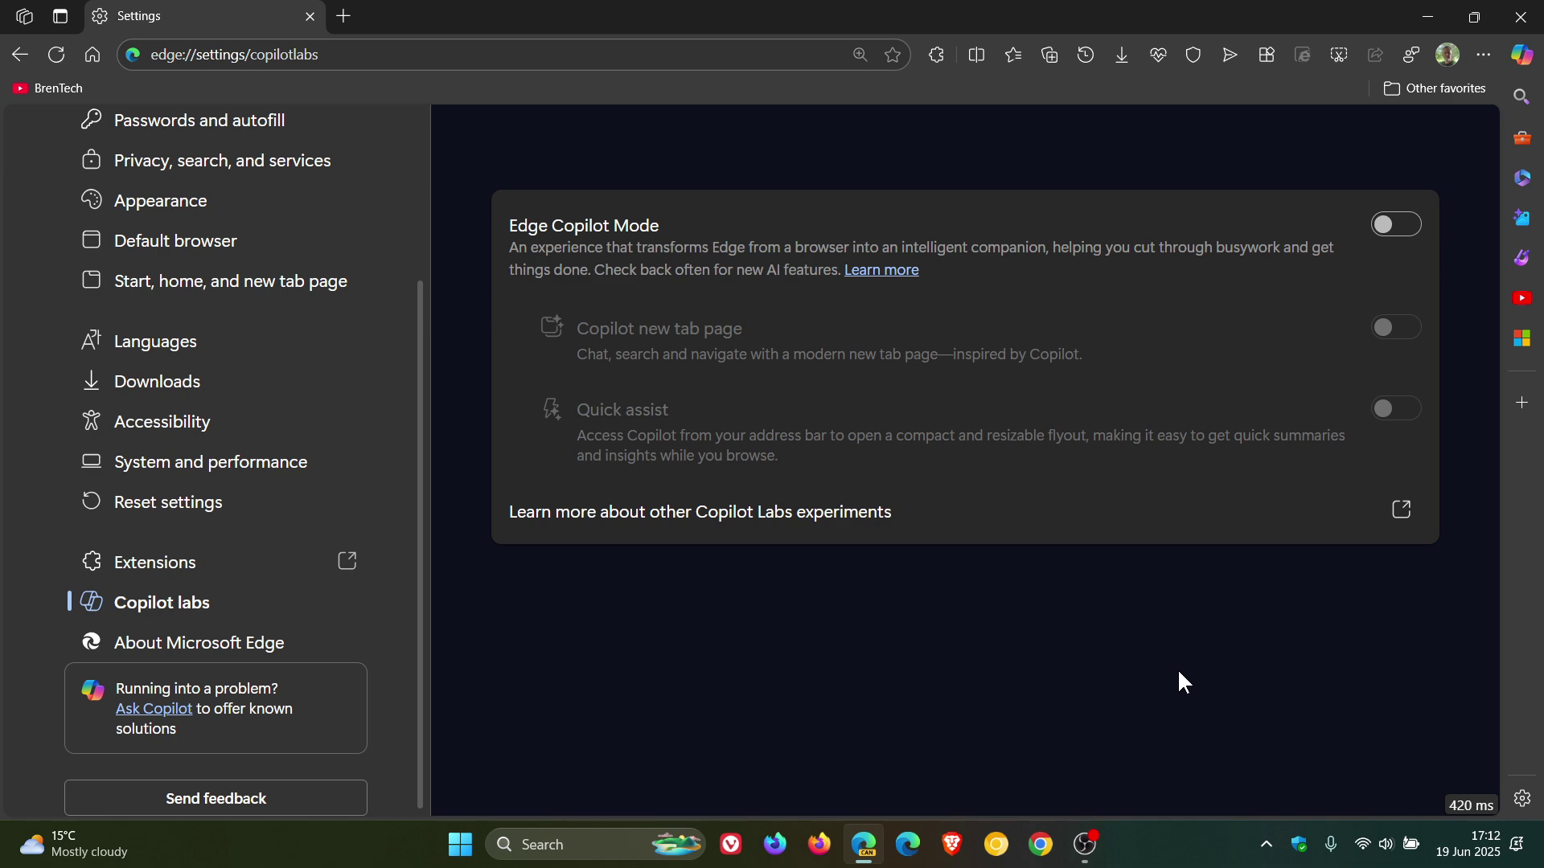
# Open and close the Copilot side pane, then switch the Edge Copilot Mode toggle on.
pyautogui.click(1522, 57)
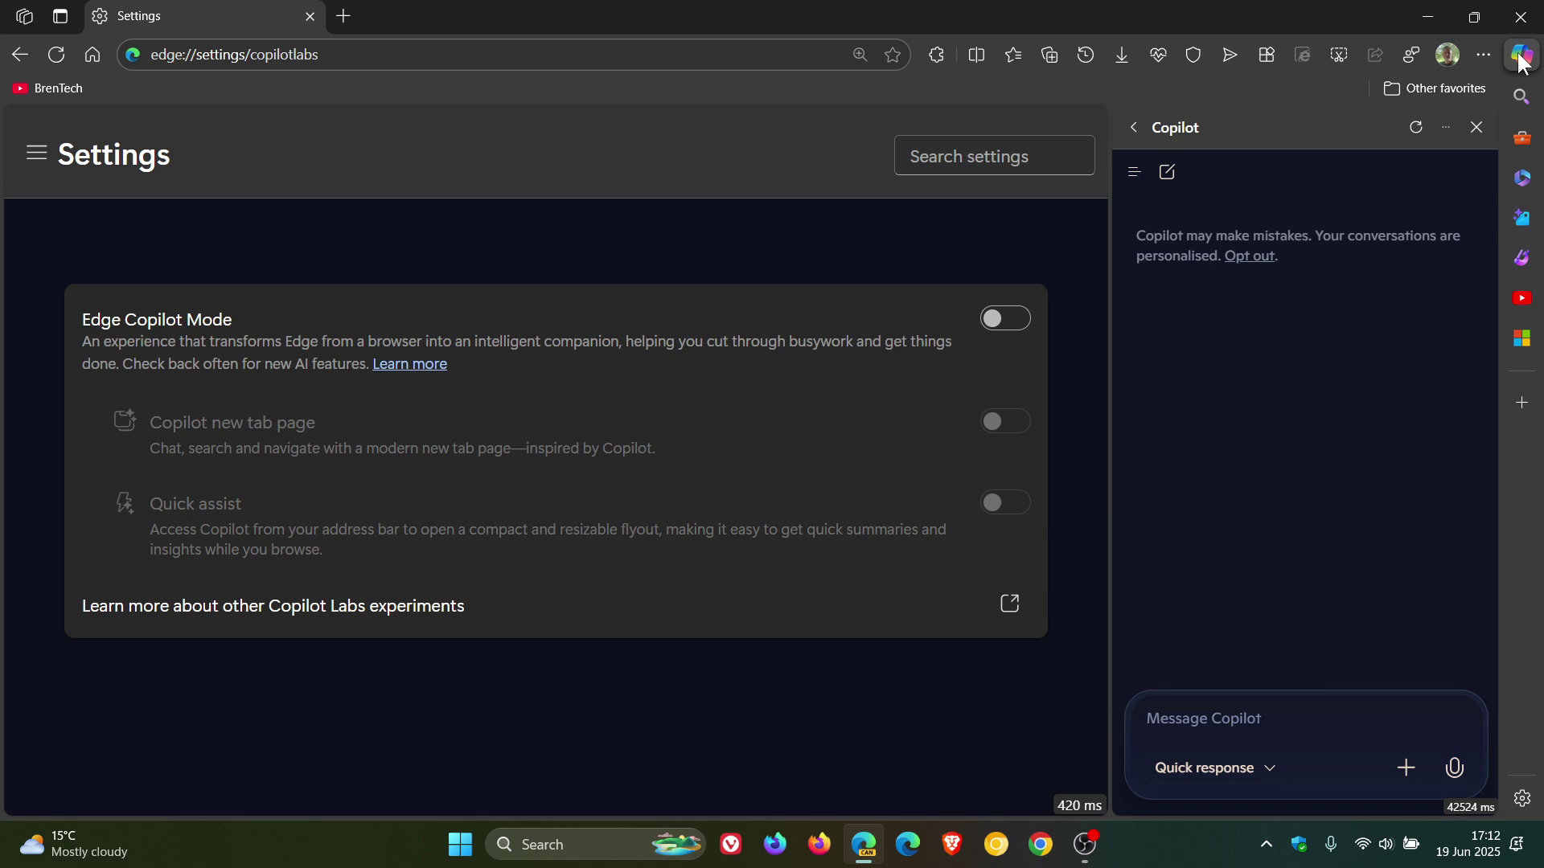
pyautogui.click(1468, 127)
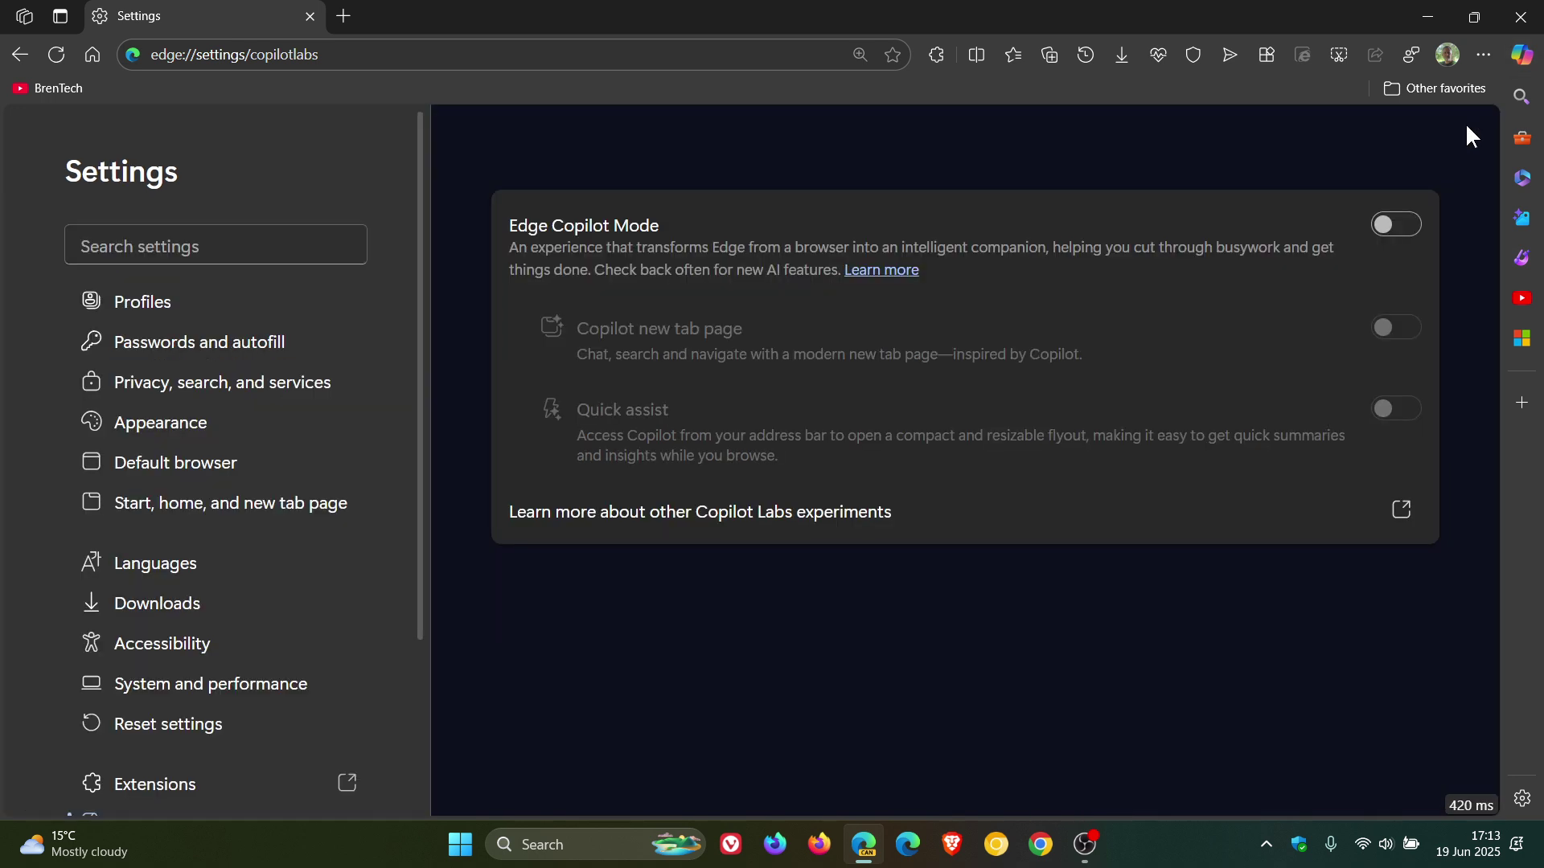
pyautogui.click(1407, 231)
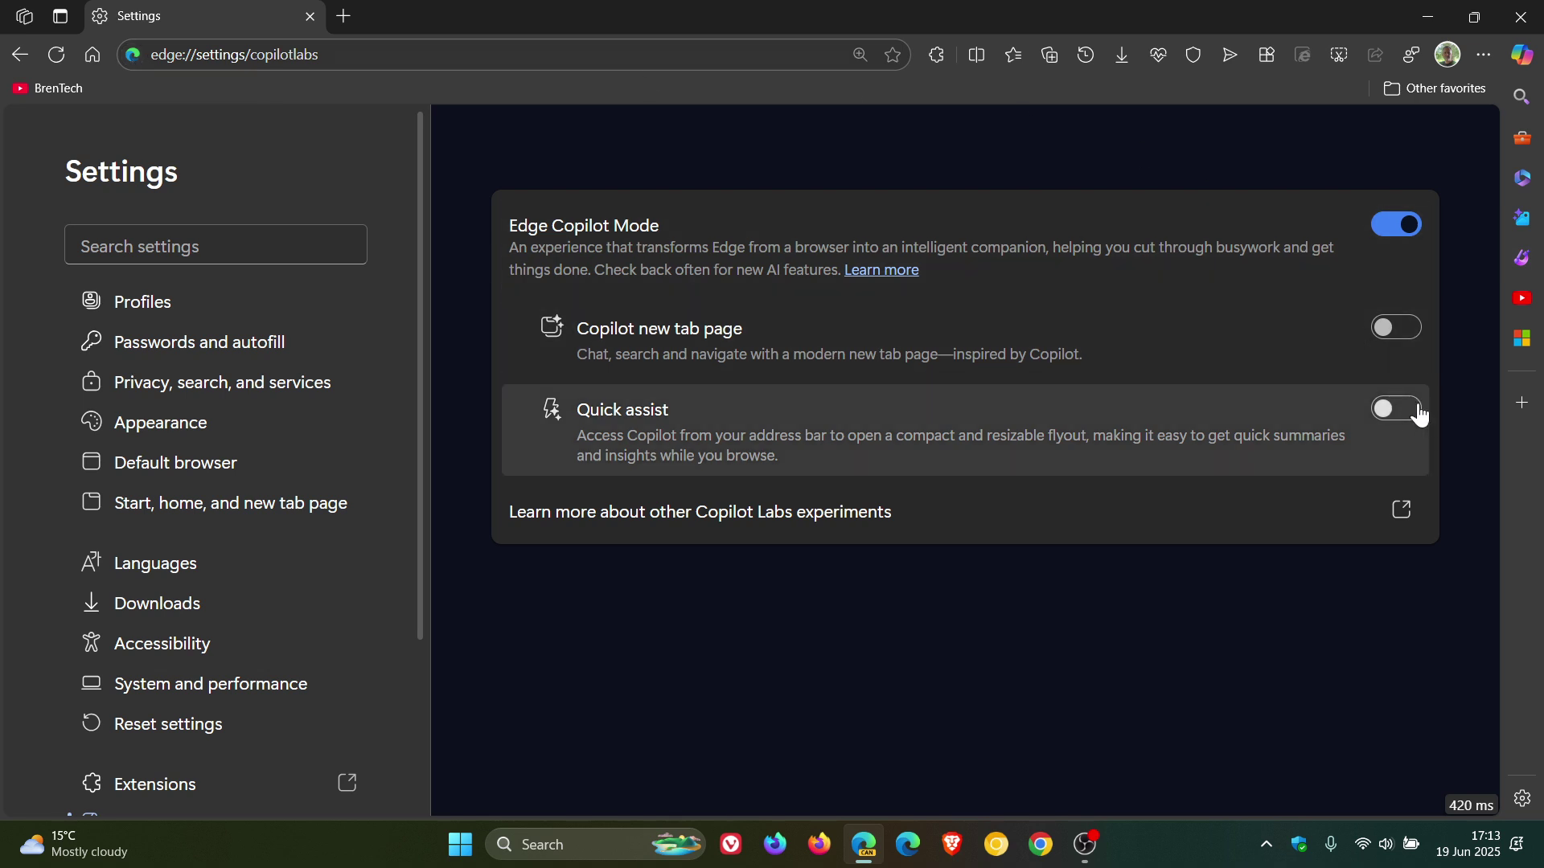
# Switch Quick assist on and launch the compact Copilot flyout from the address-bar Copilot icon.
pyautogui.click(1417, 411)
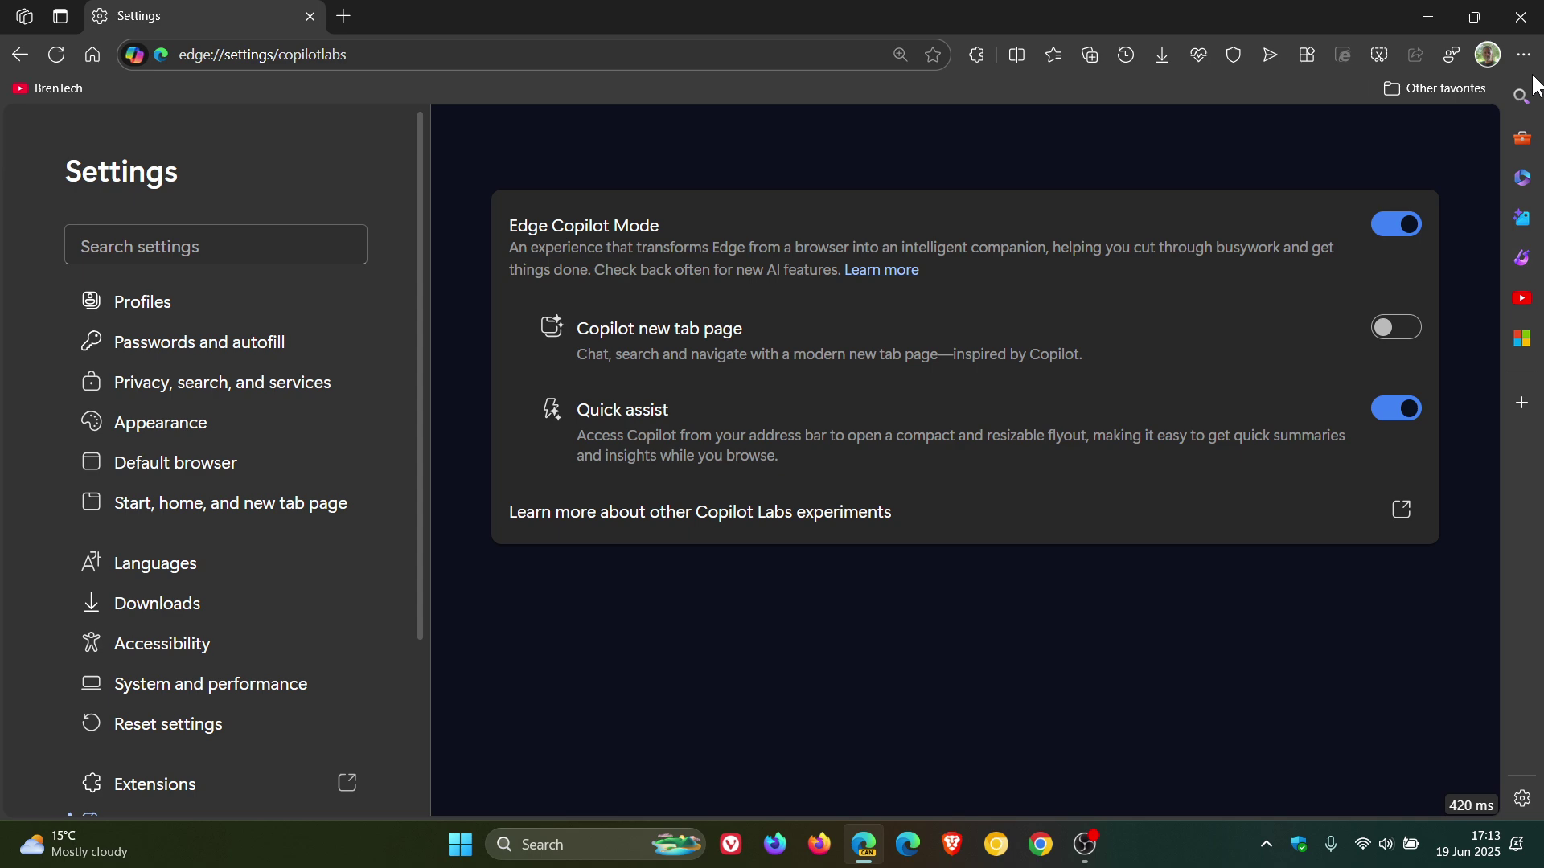
pyautogui.click(135, 56)
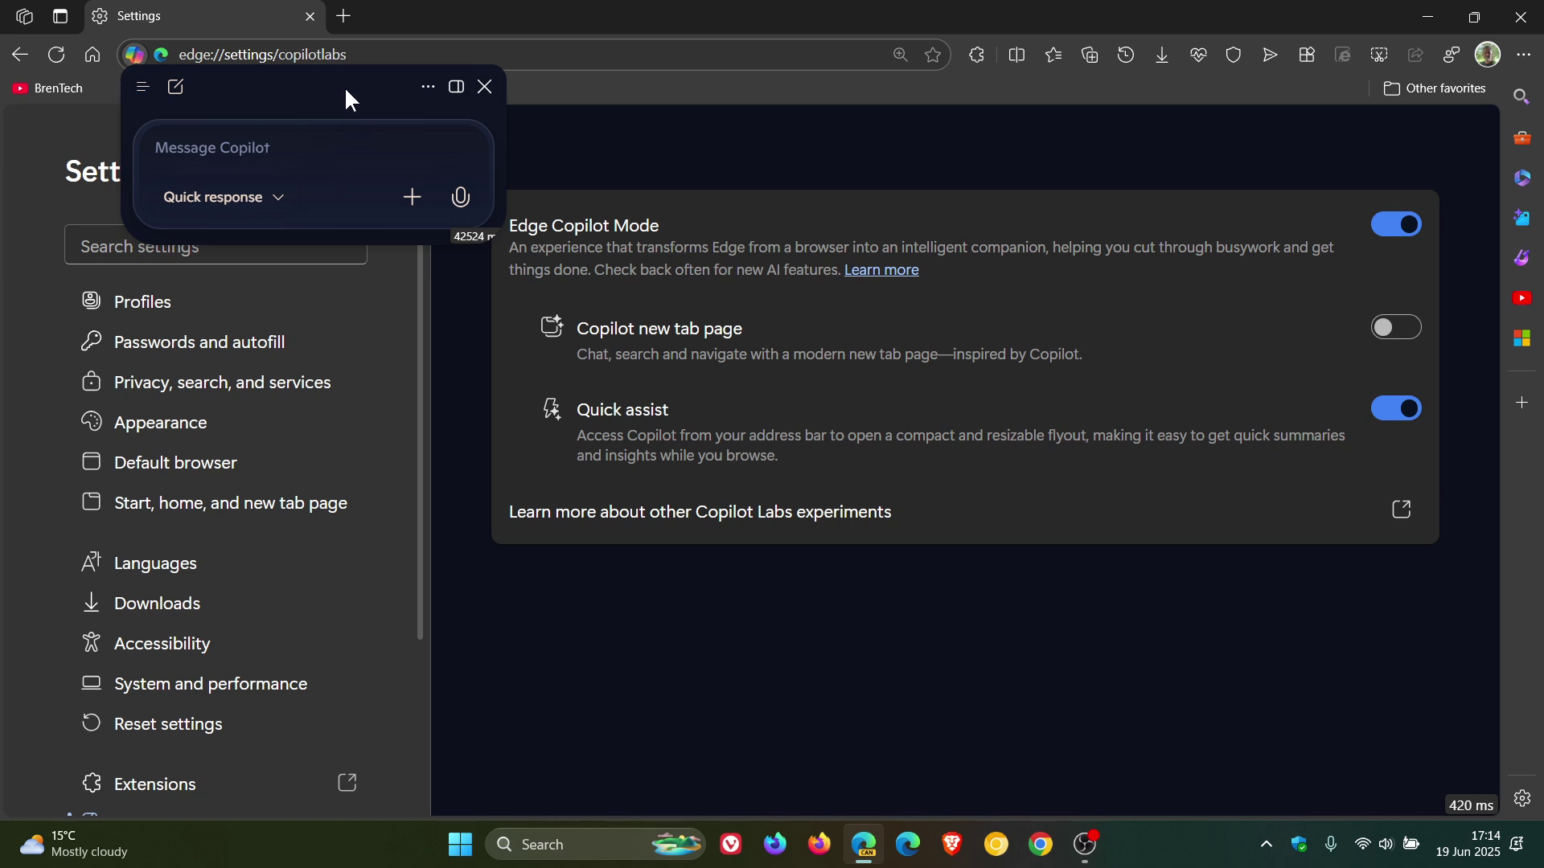
# Peek at the flyout's Discover view, return to chat, then open and dismiss its options list.
pyautogui.click(144, 88)
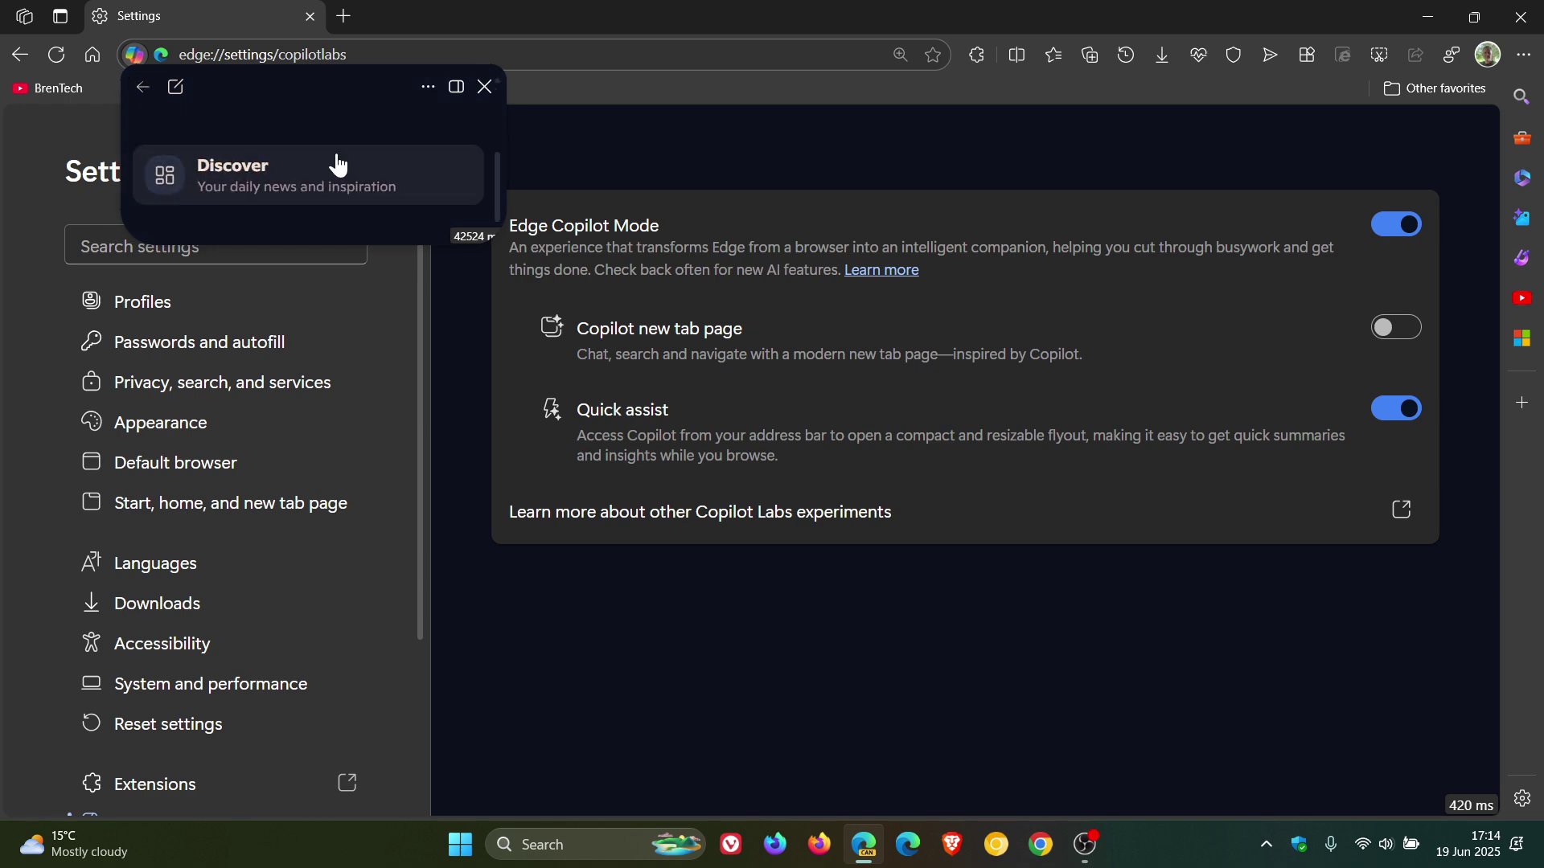
pyautogui.click(145, 89)
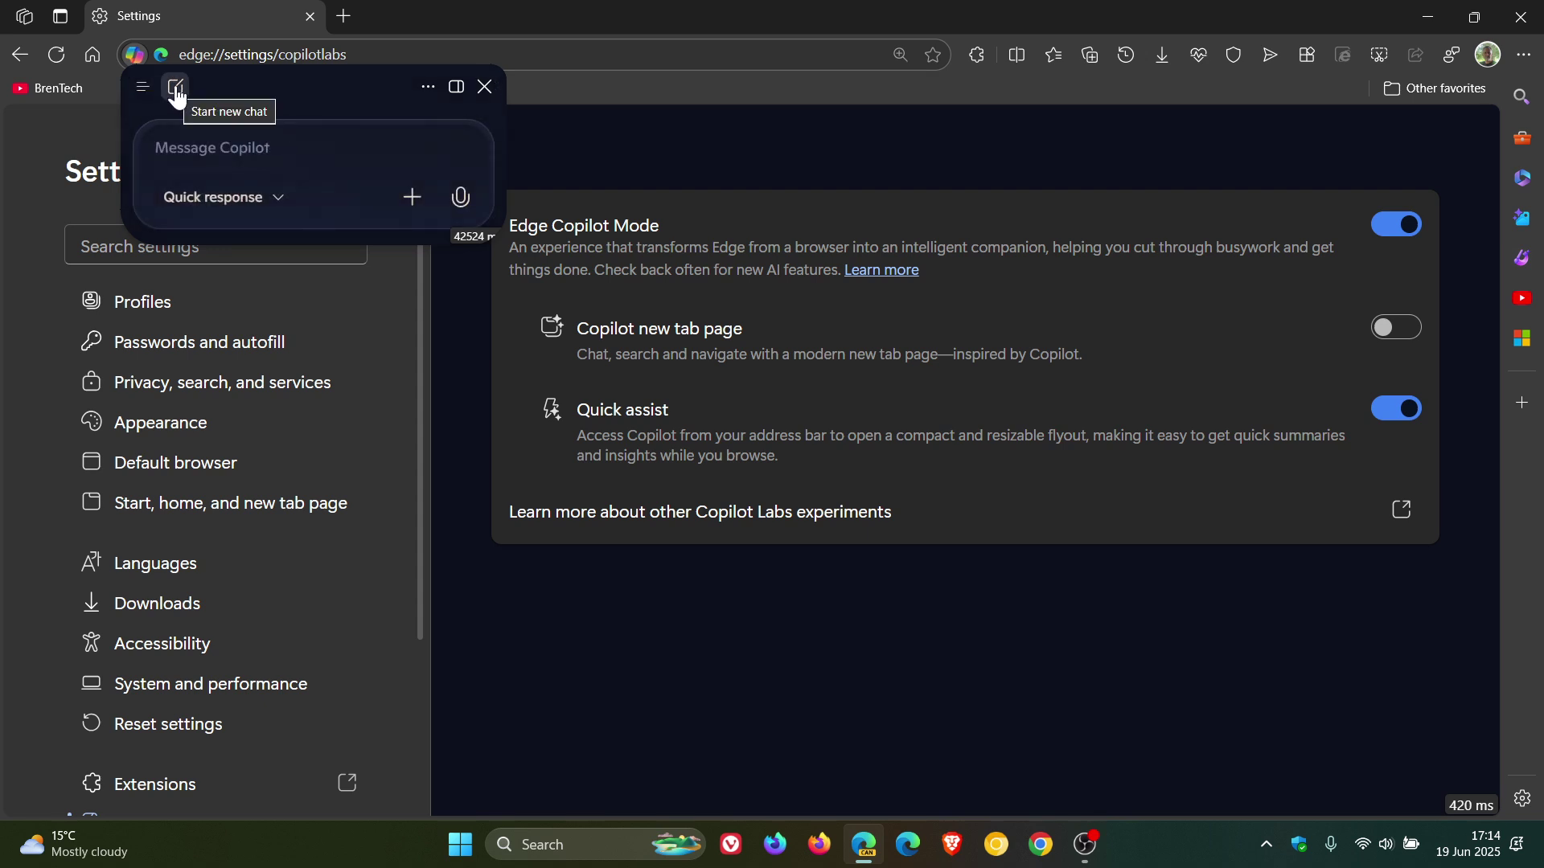
pyautogui.click(428, 87)
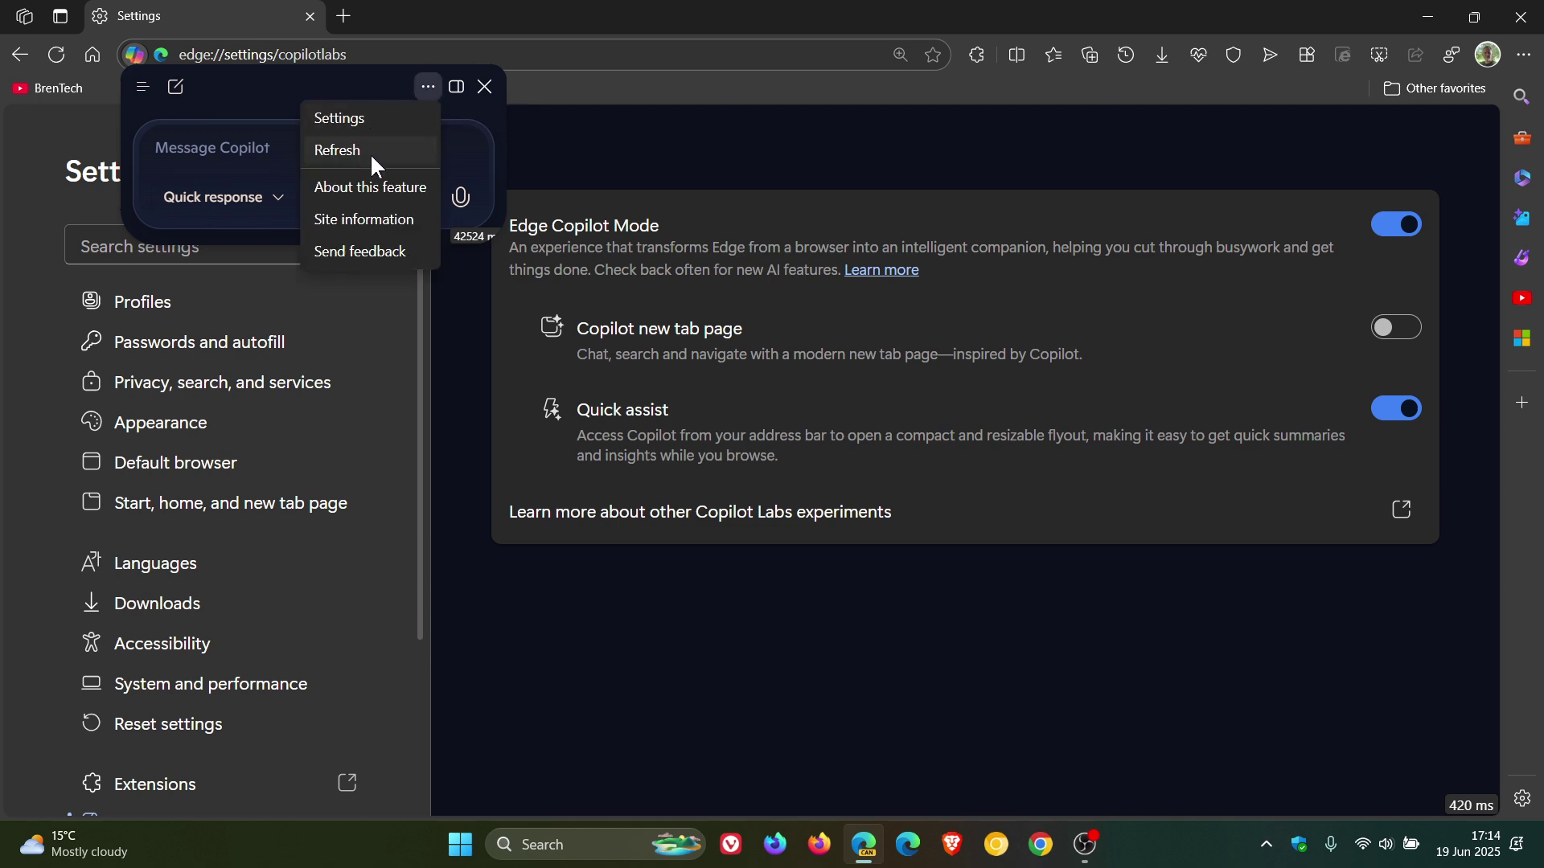
pyautogui.click(273, 85)
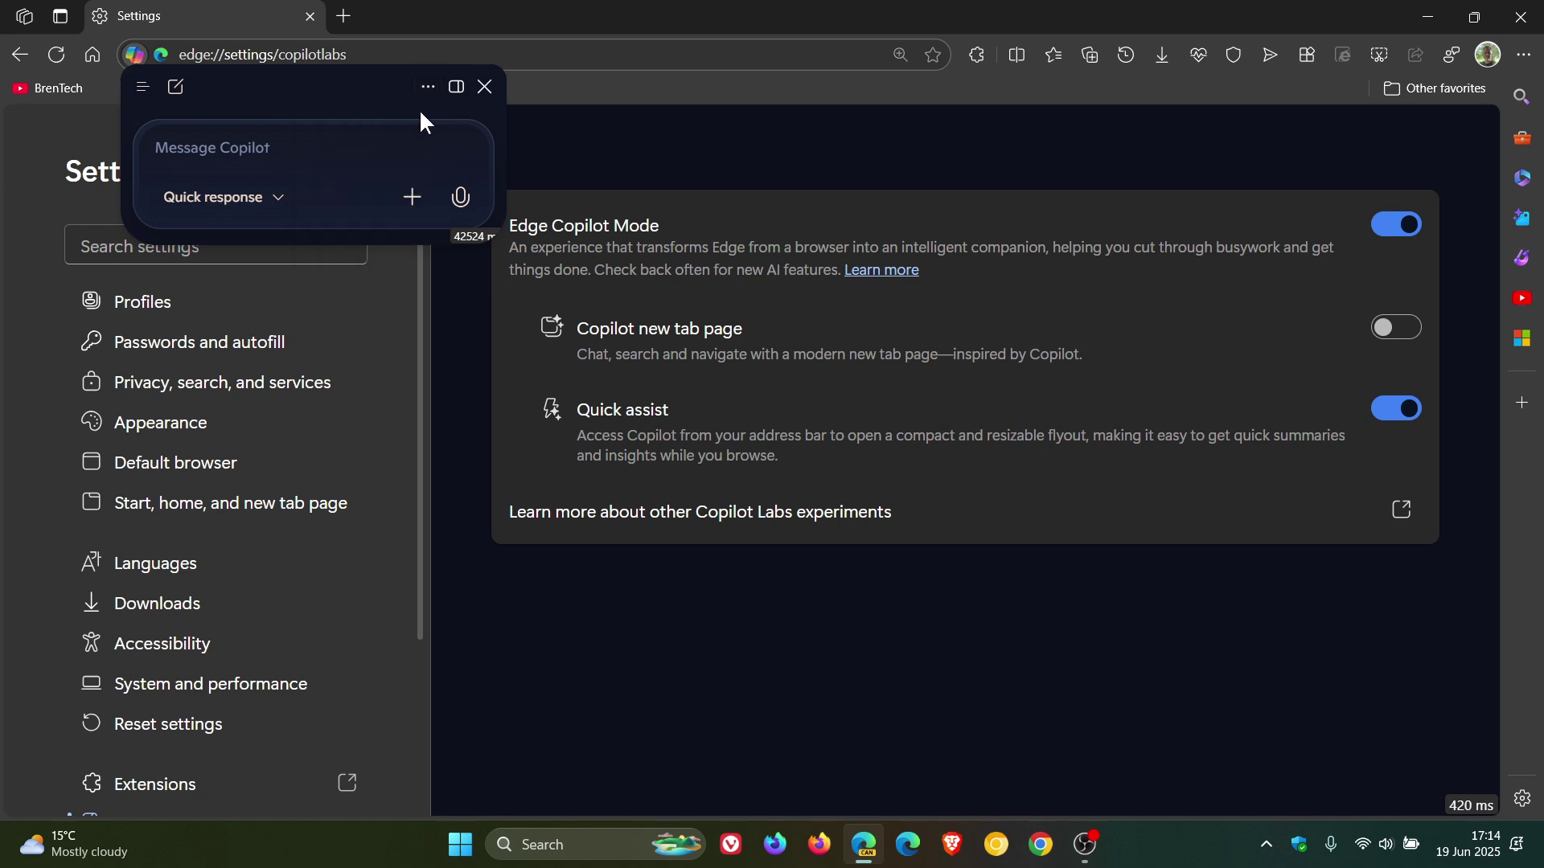
# Dock Copilot as a side pane, close and reopen it, then detach it into the compact flyout.
pyautogui.click(456, 86)
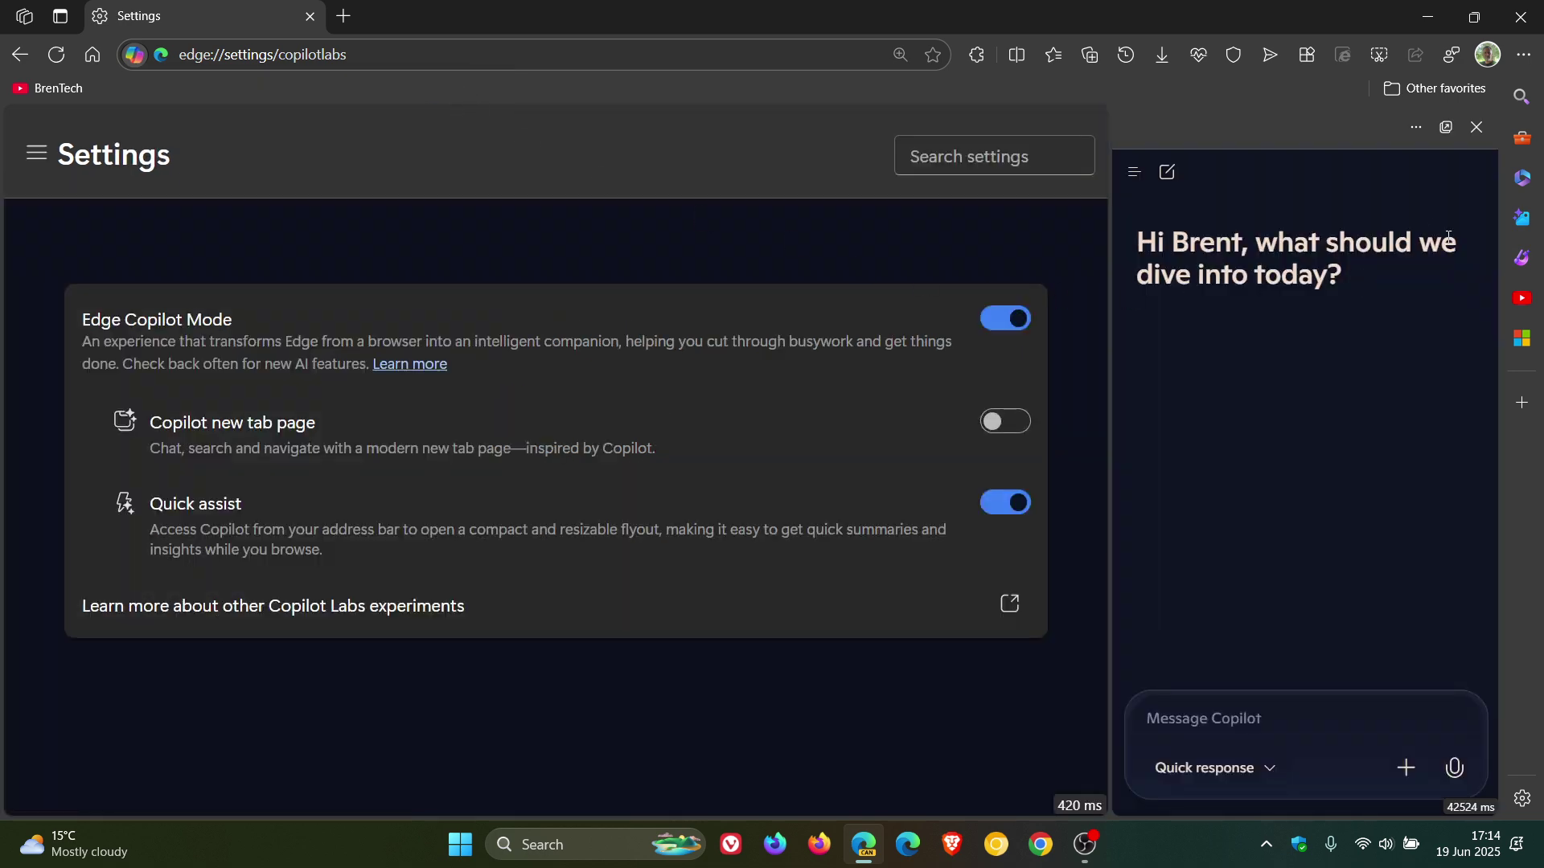
pyautogui.click(1475, 126)
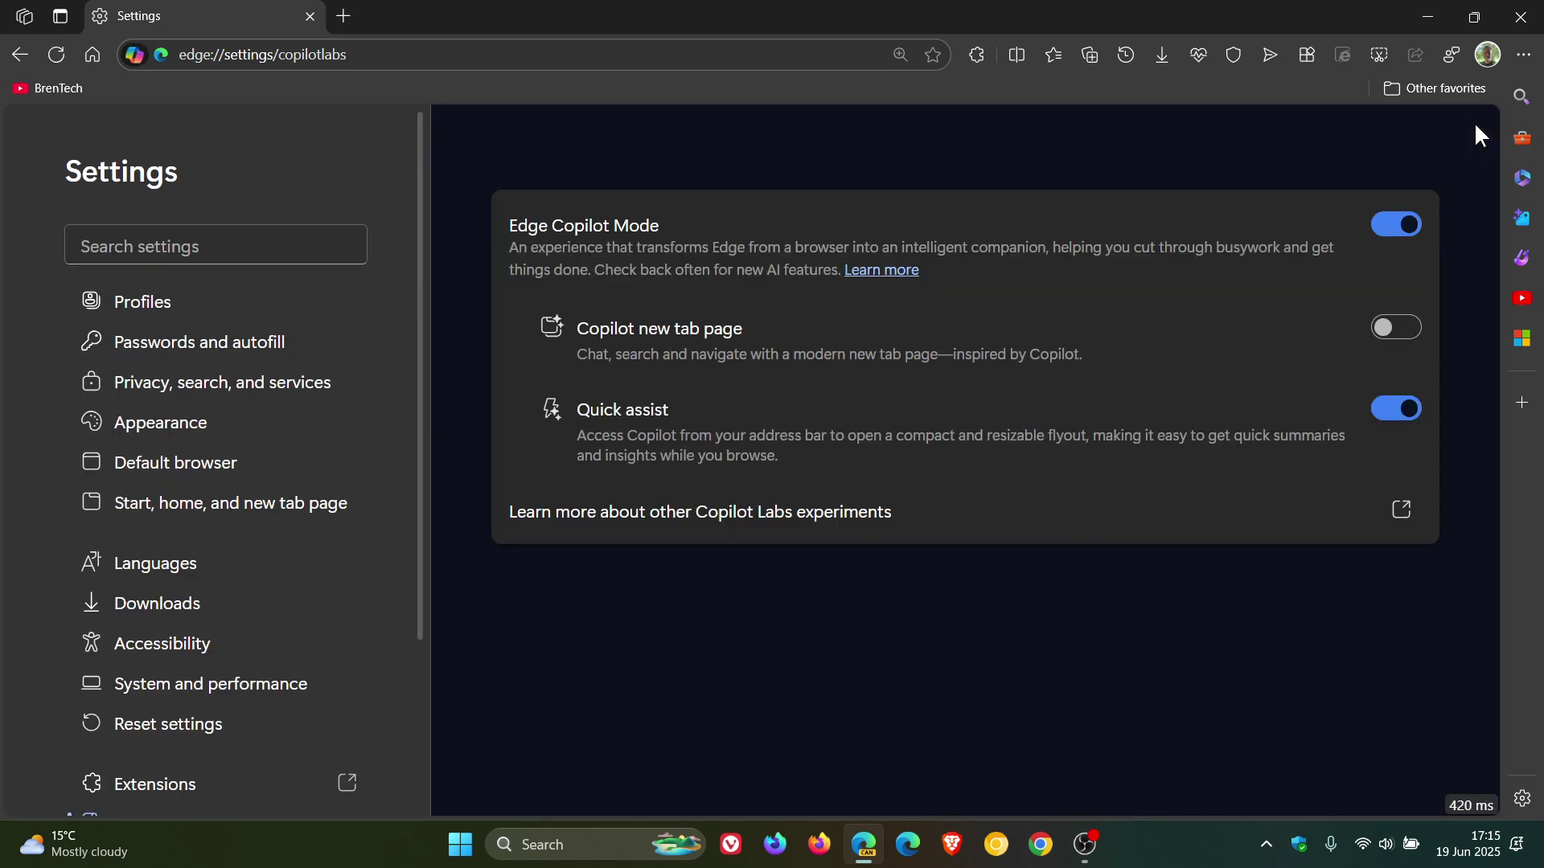
pyautogui.click(134, 56)
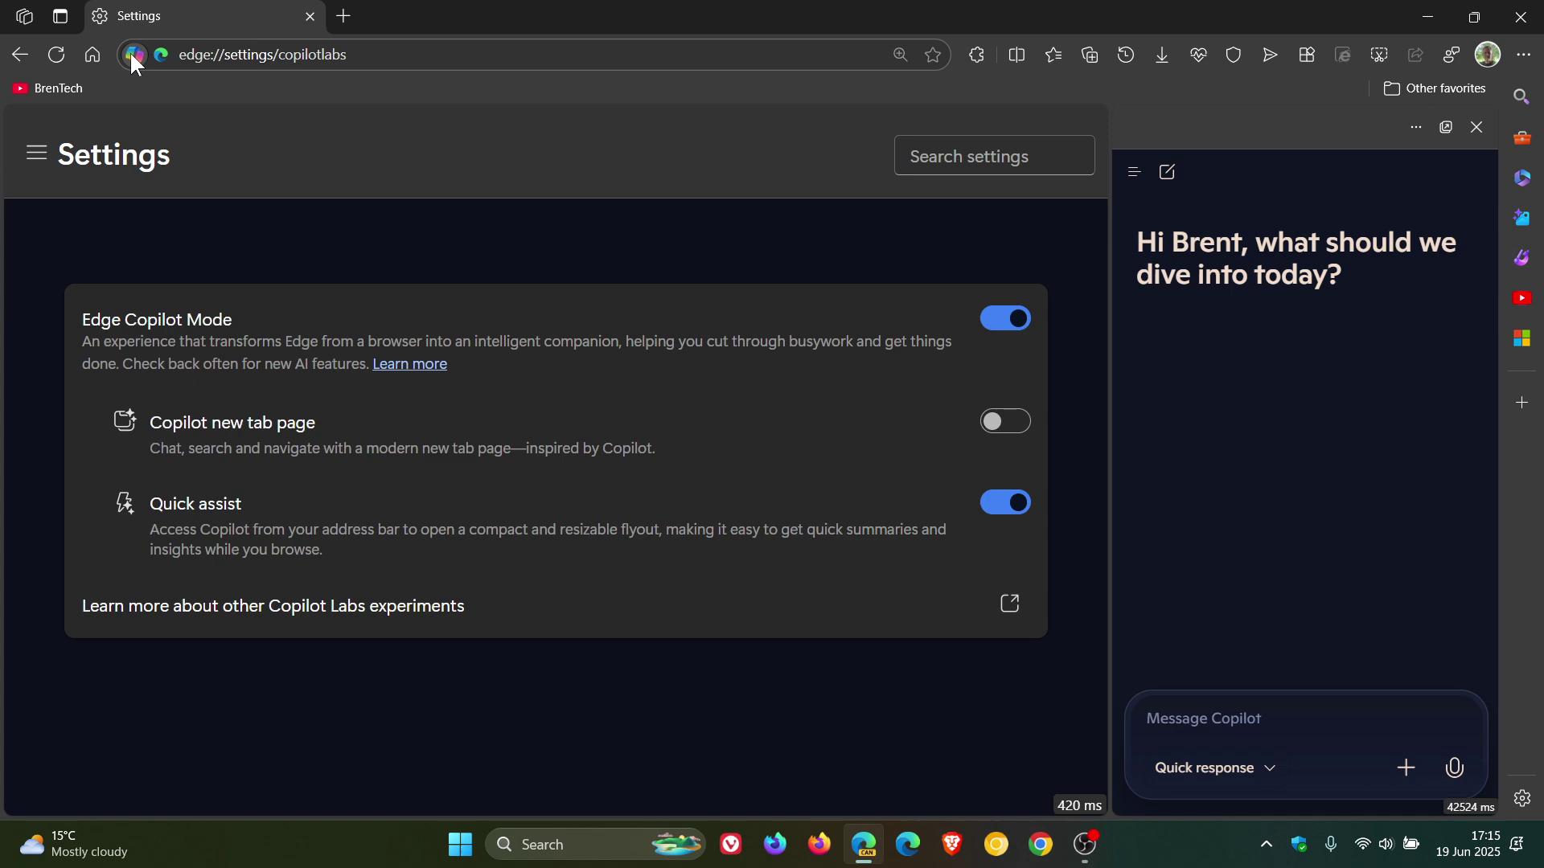
pyautogui.click(1447, 127)
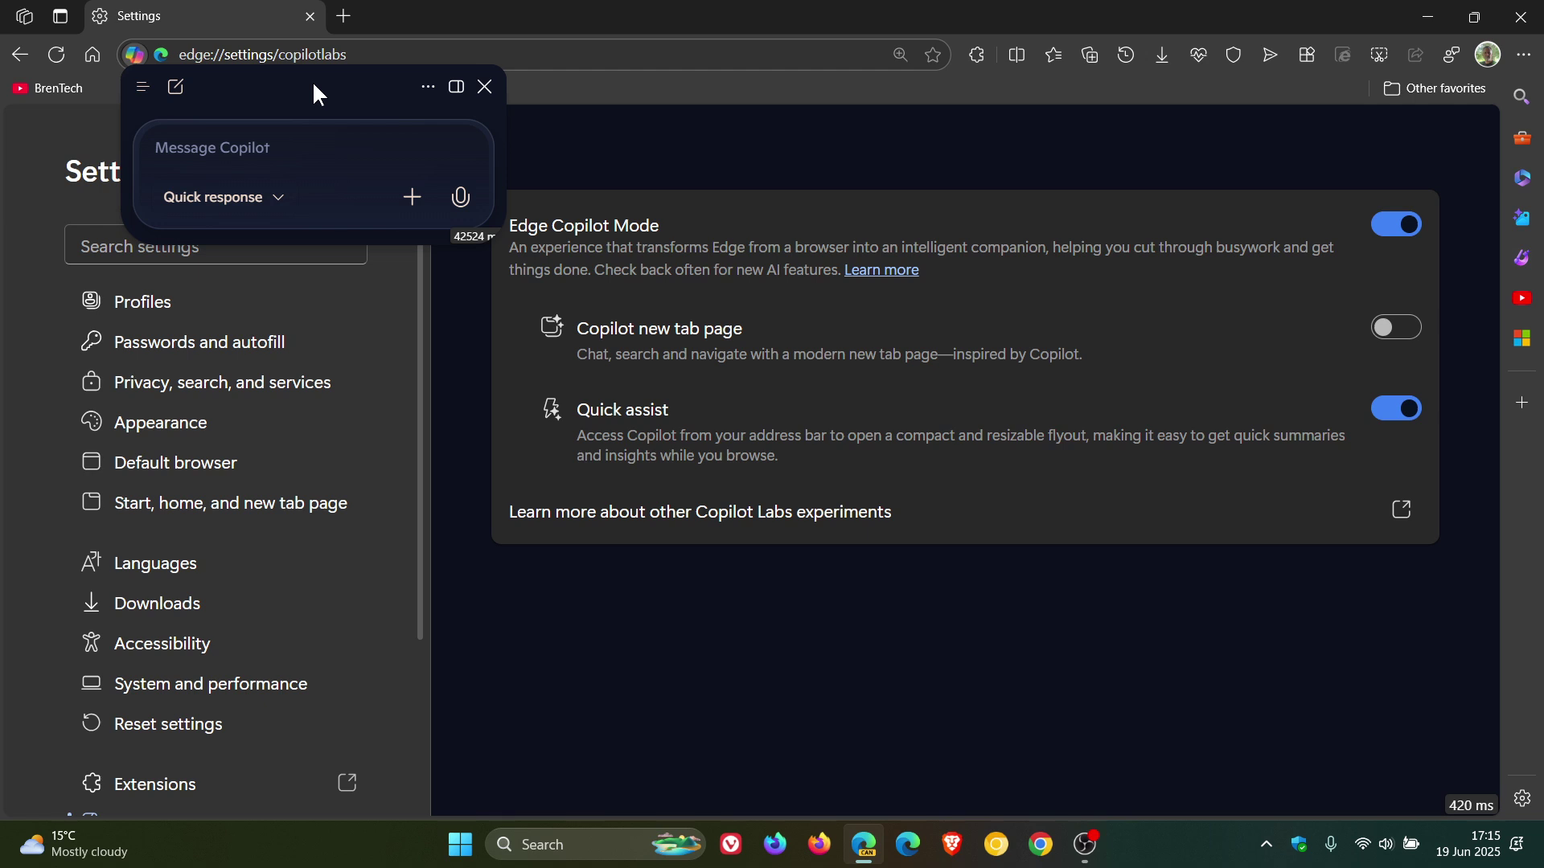
# Preview the Quick response/Think Deeper modes and the New/Upload/Screenshot options, then close the flyout.
pyautogui.click(228, 202)
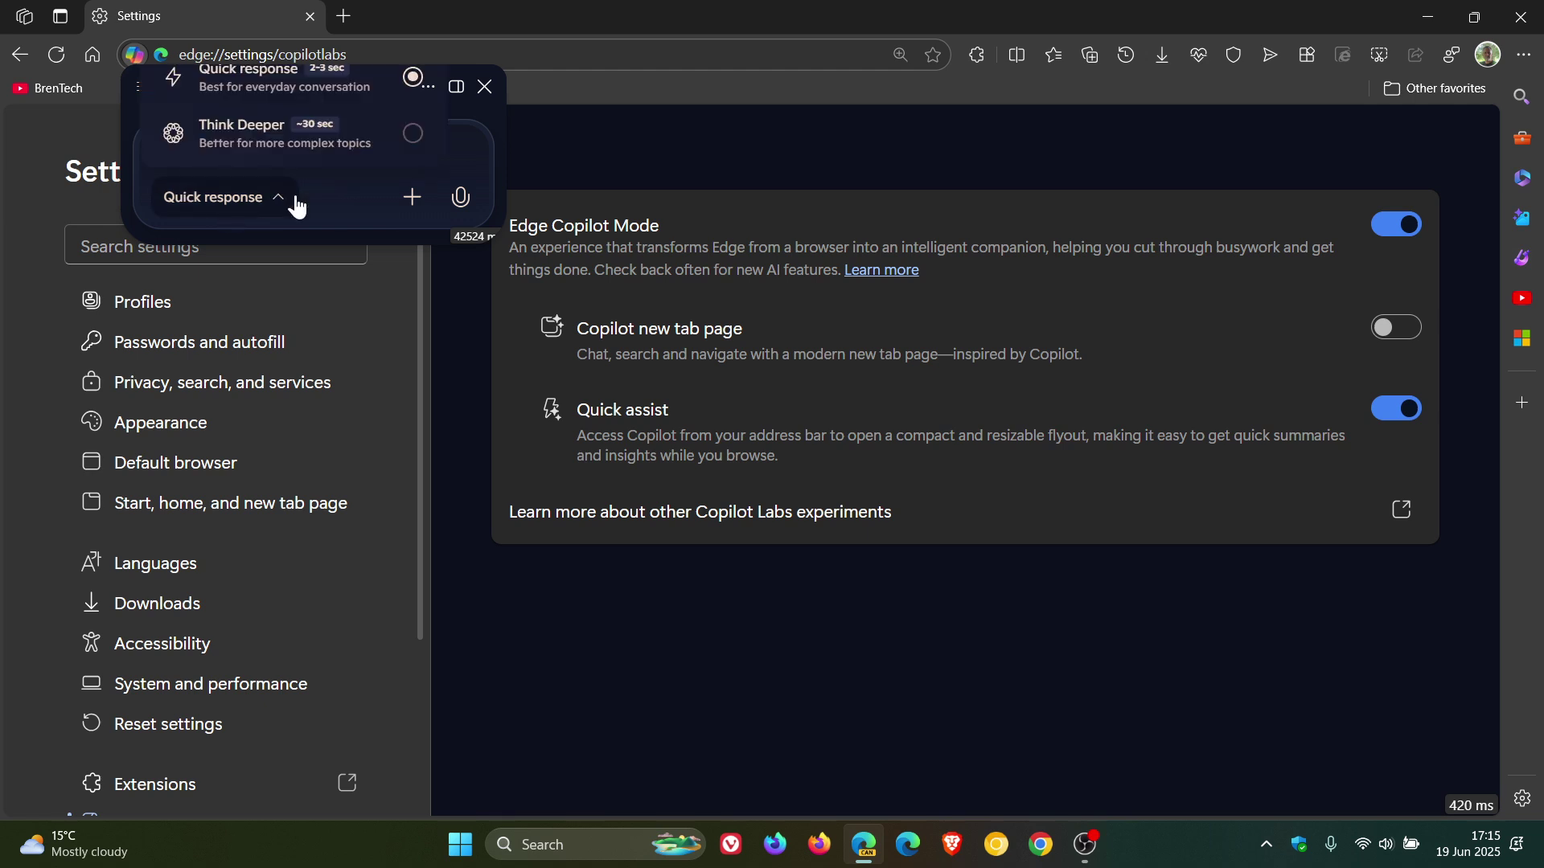
pyautogui.click(412, 206)
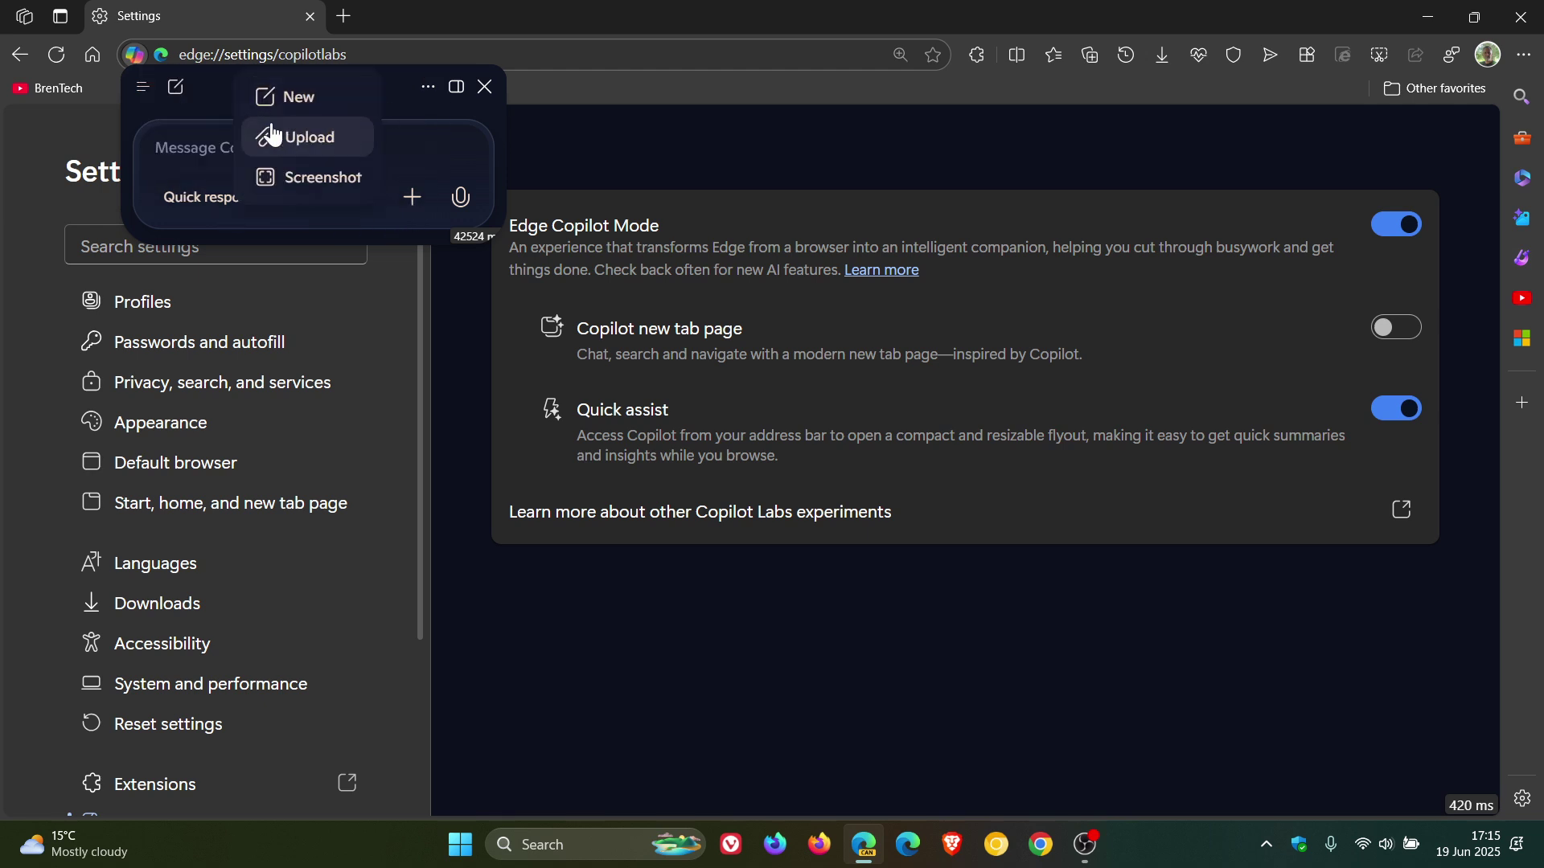
pyautogui.click(397, 114)
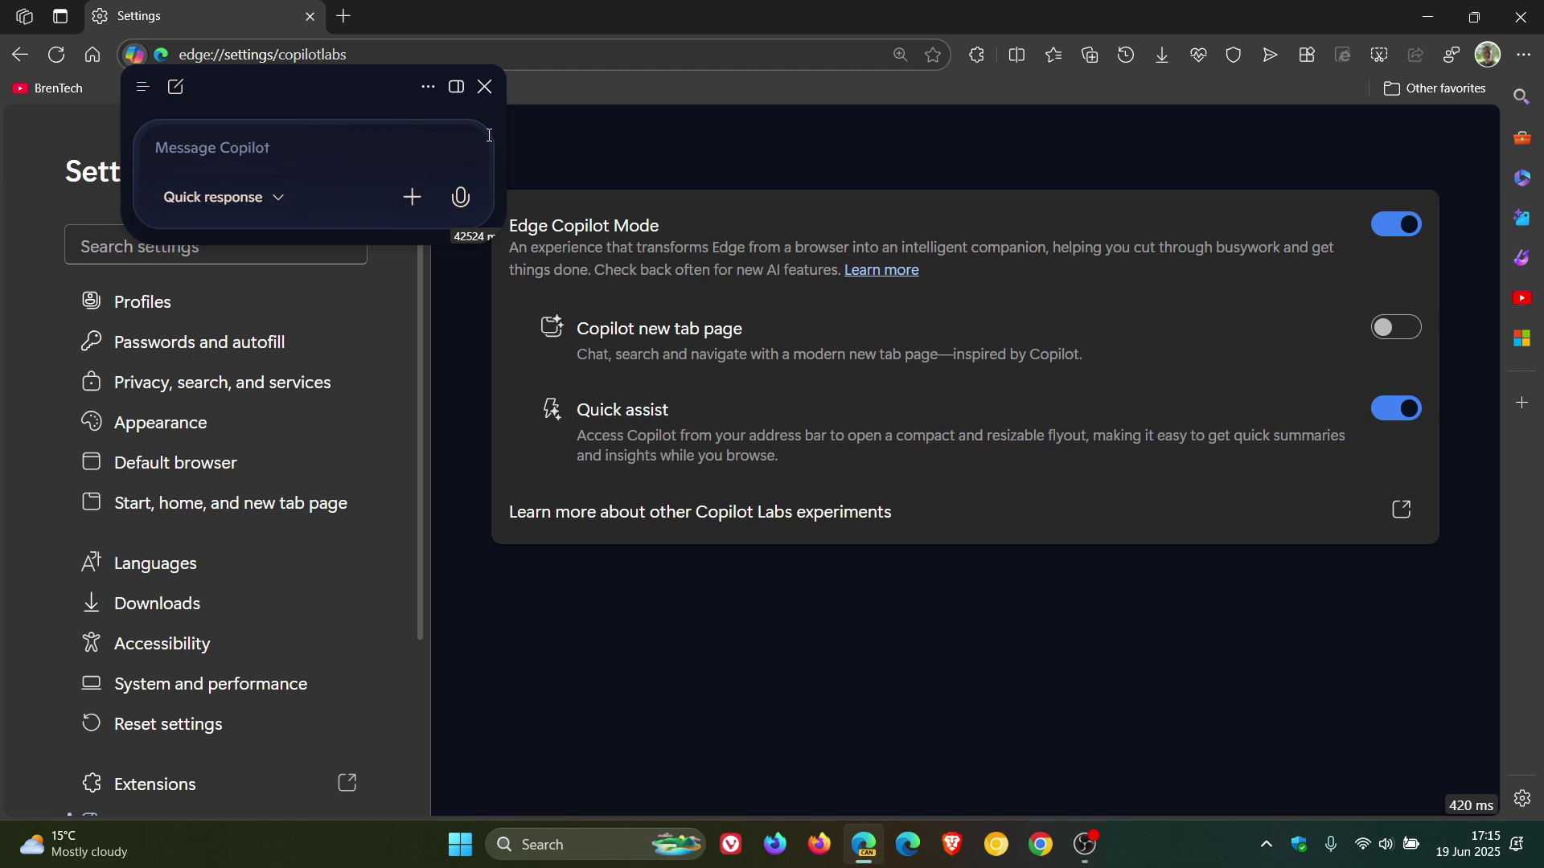
pyautogui.click(486, 88)
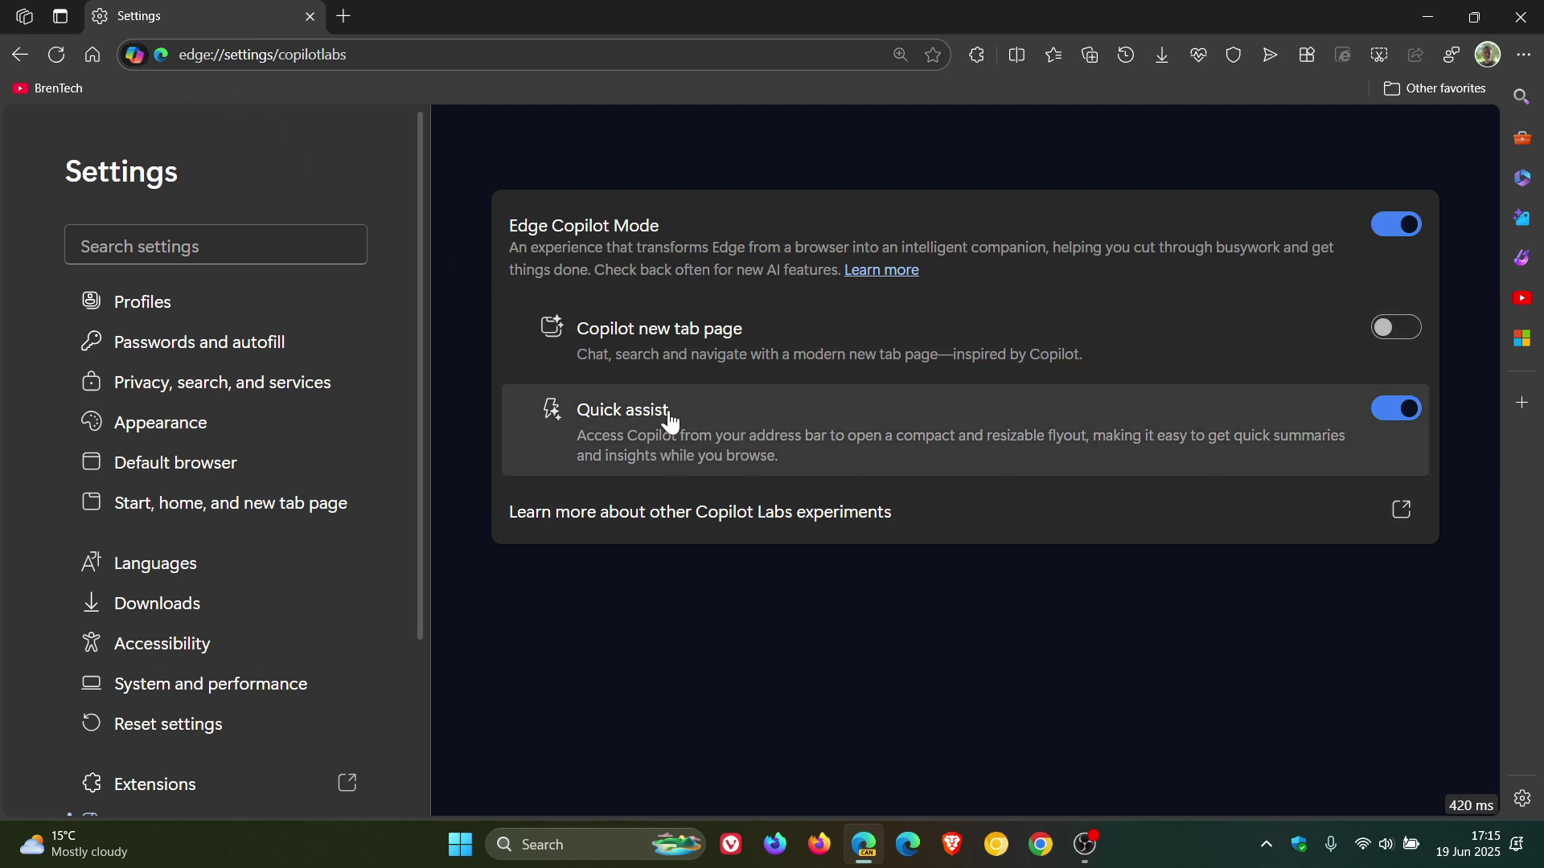
# Switch Quick assist off and back on, then reopen the compact Copilot flyout.
pyautogui.click(1395, 410)
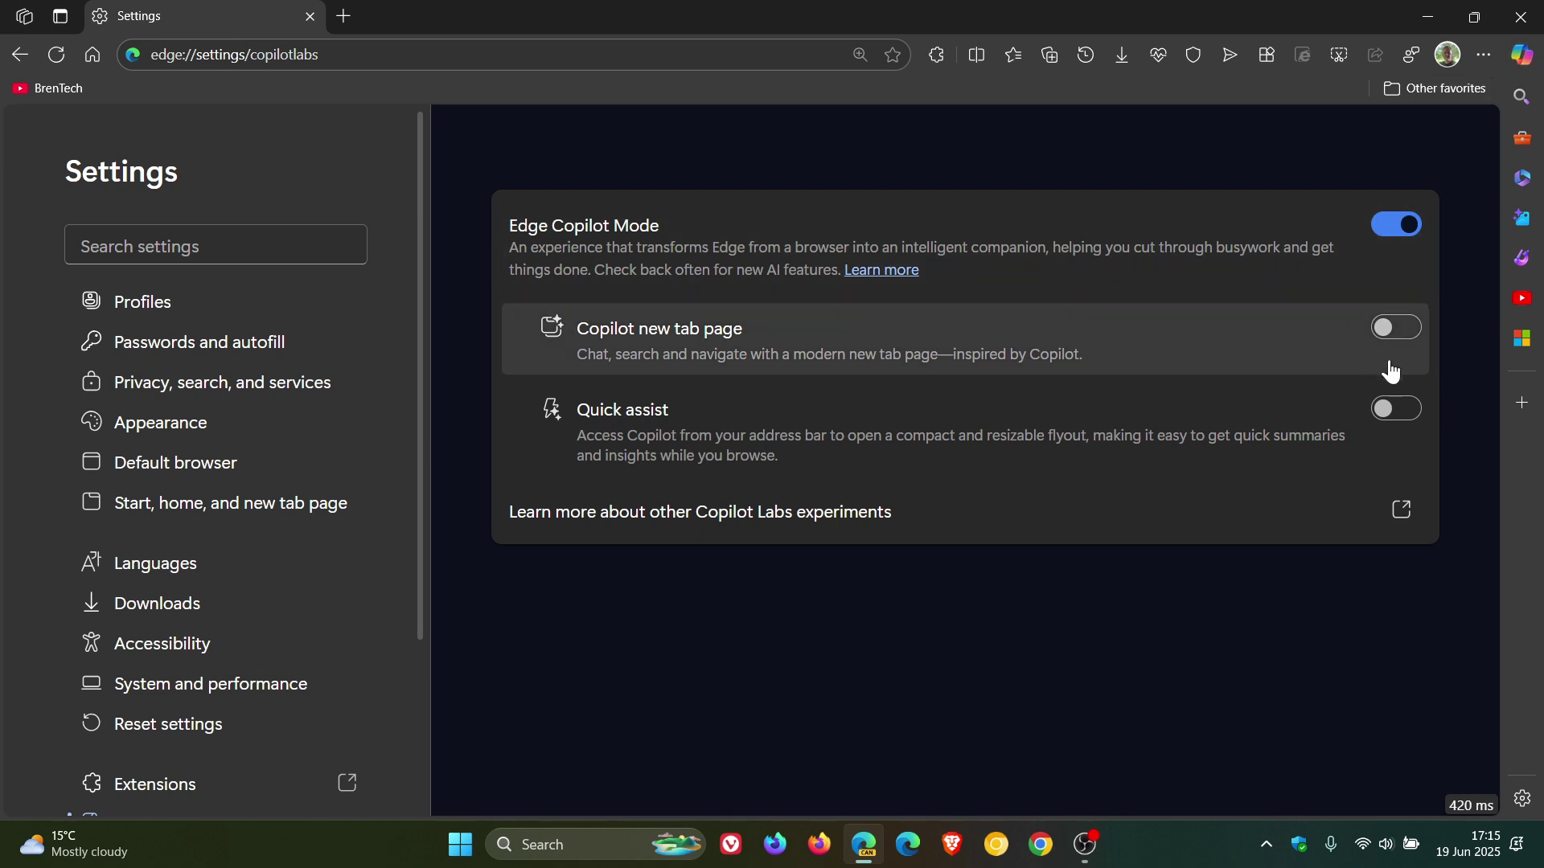
pyautogui.click(1407, 411)
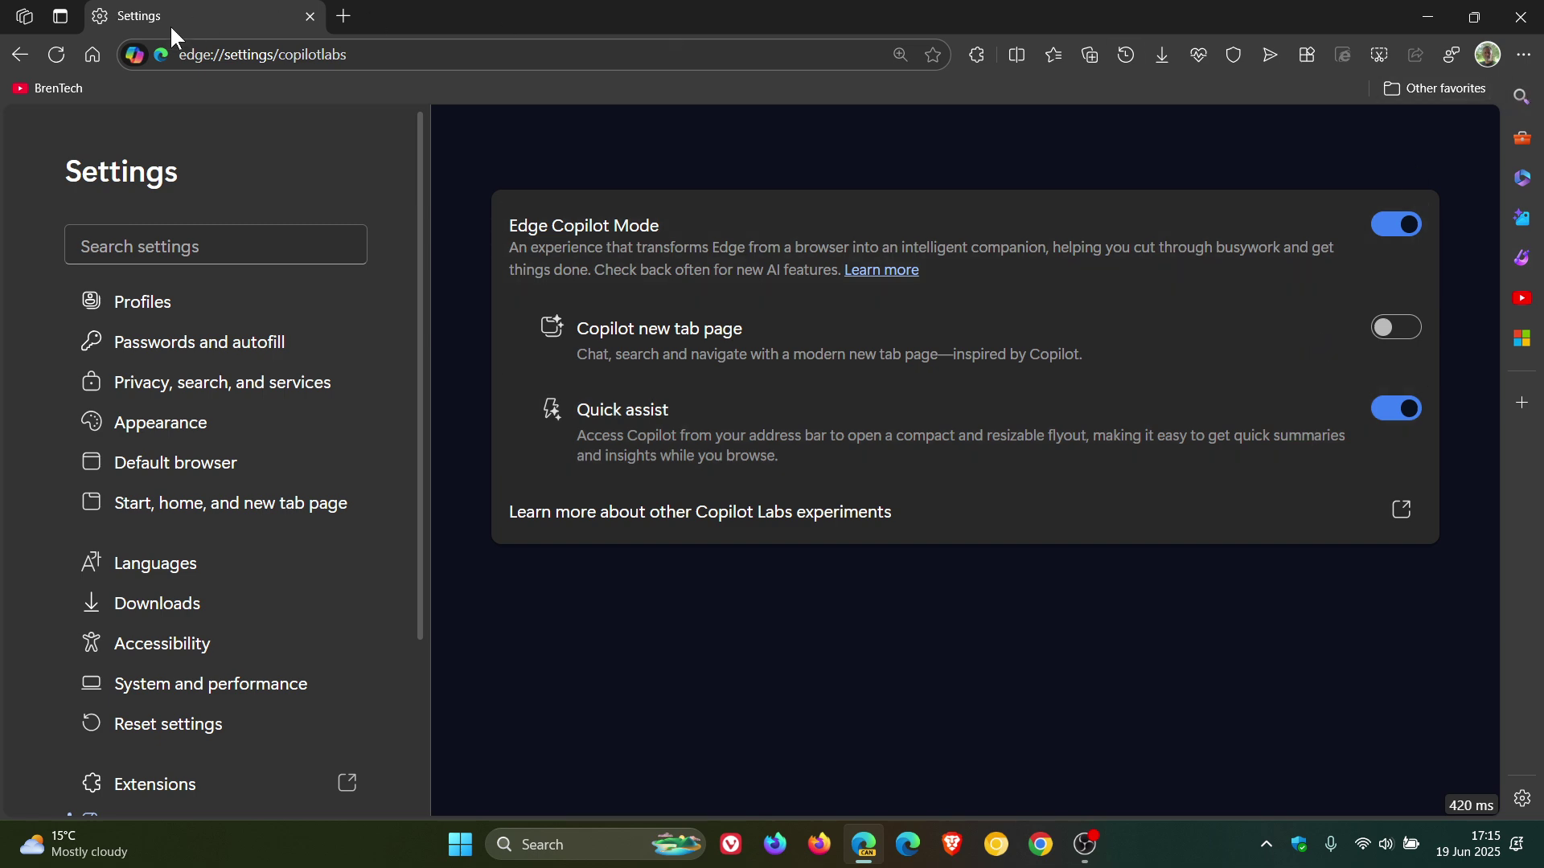
pyautogui.click(133, 55)
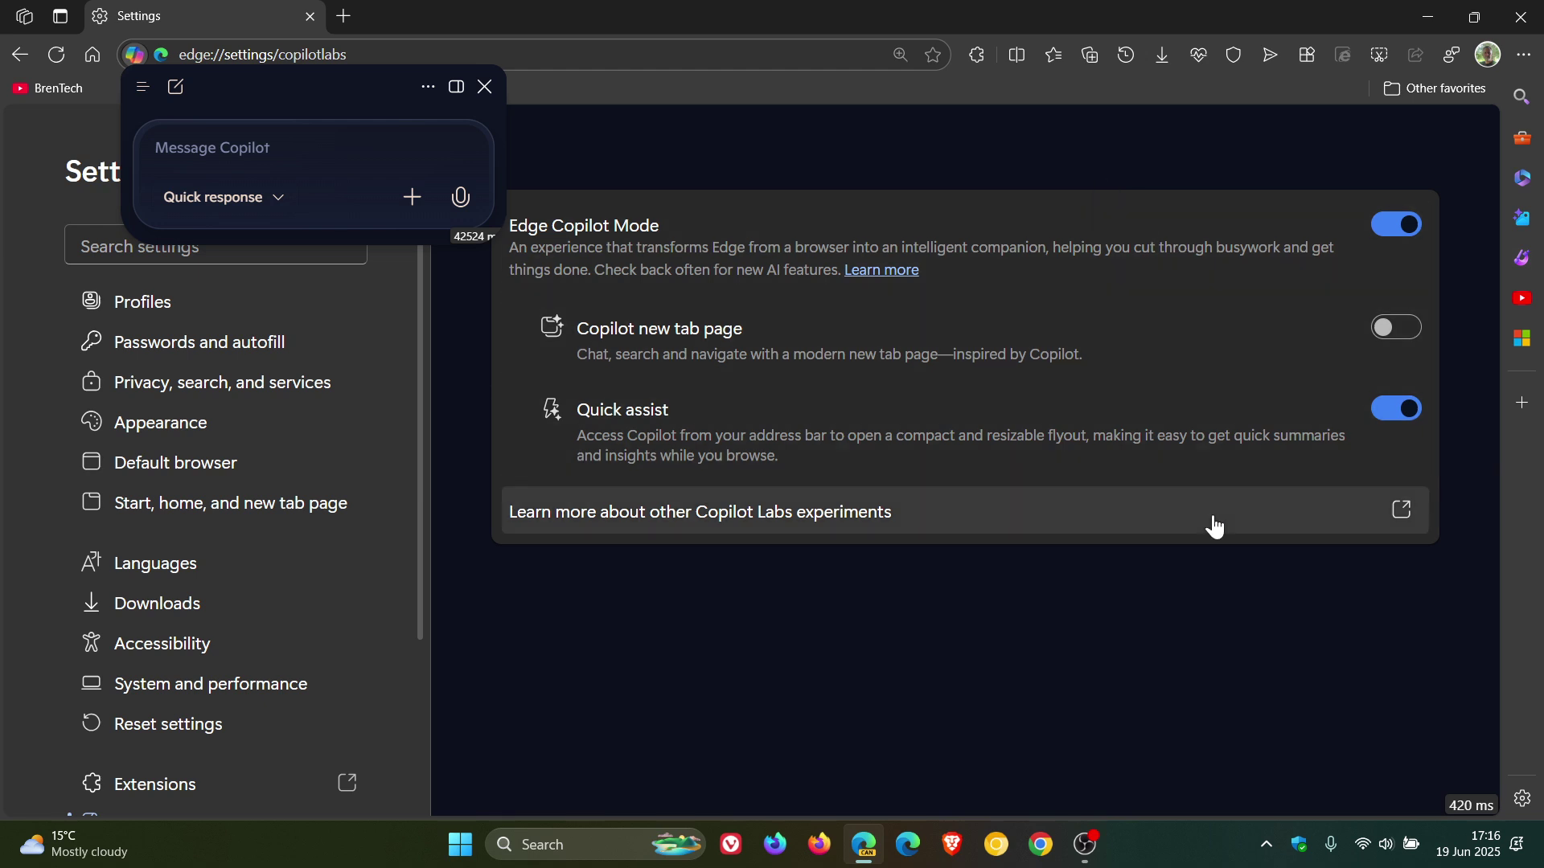
# Close the flyout, disable Quick assist and Edge Copilot Mode, and go to the Home new tab page.
pyautogui.click(485, 86)
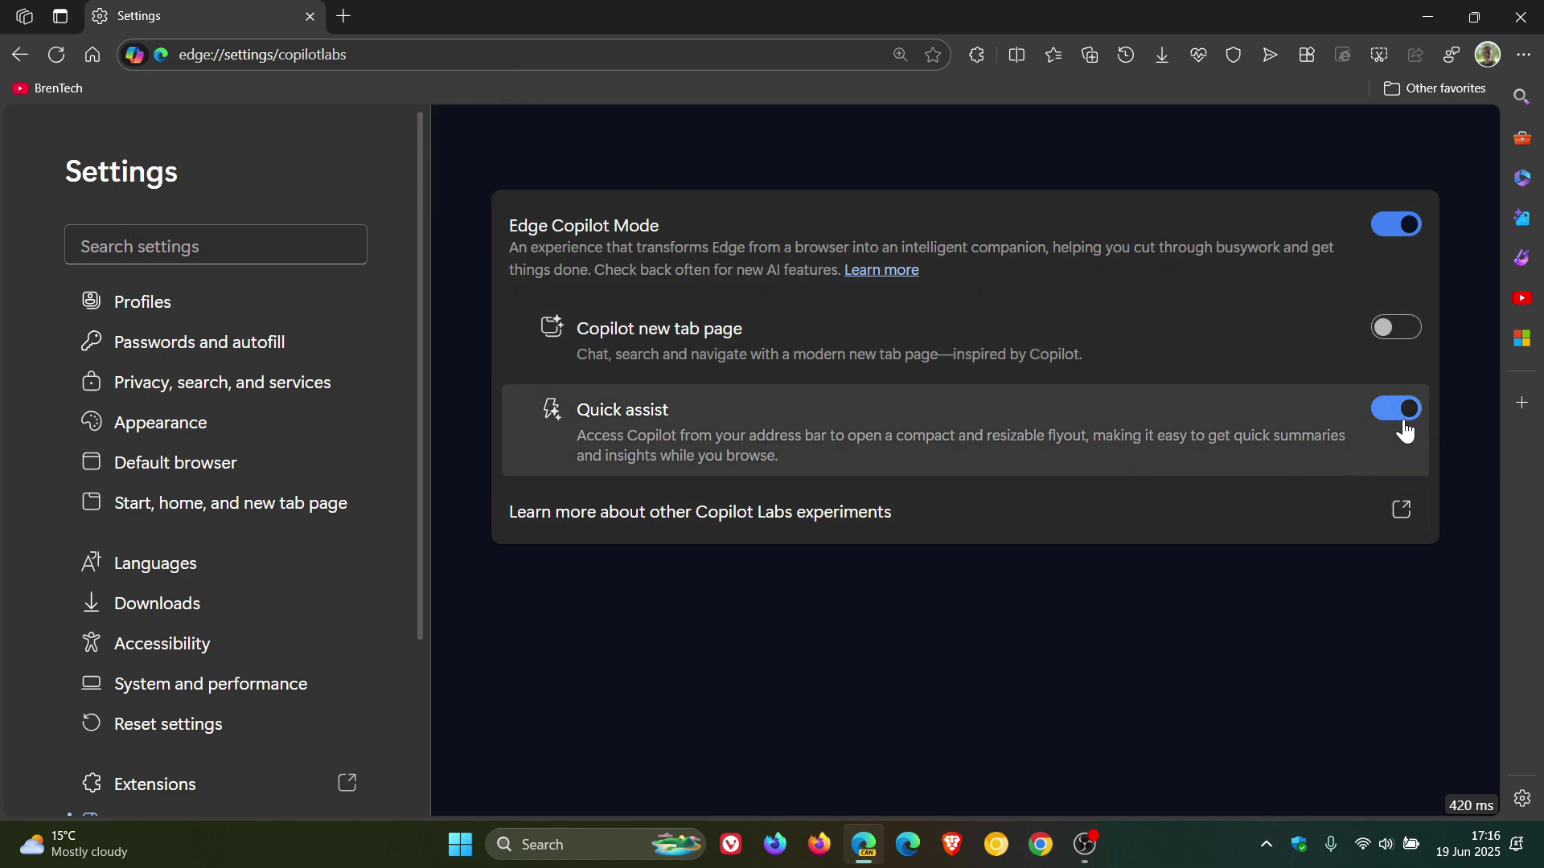
pyautogui.click(1396, 409)
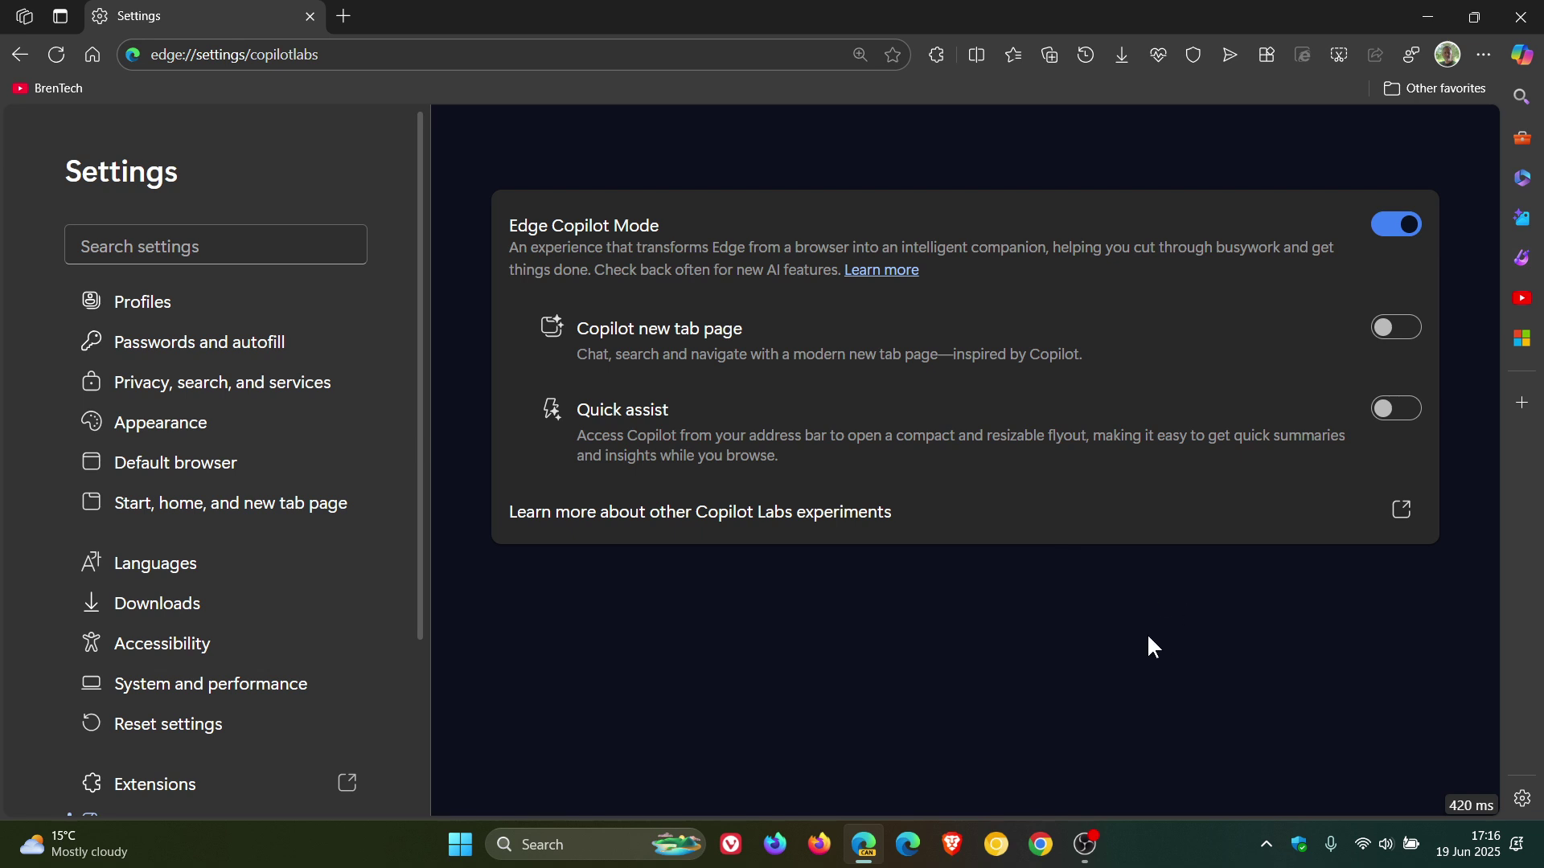
pyautogui.click(1397, 224)
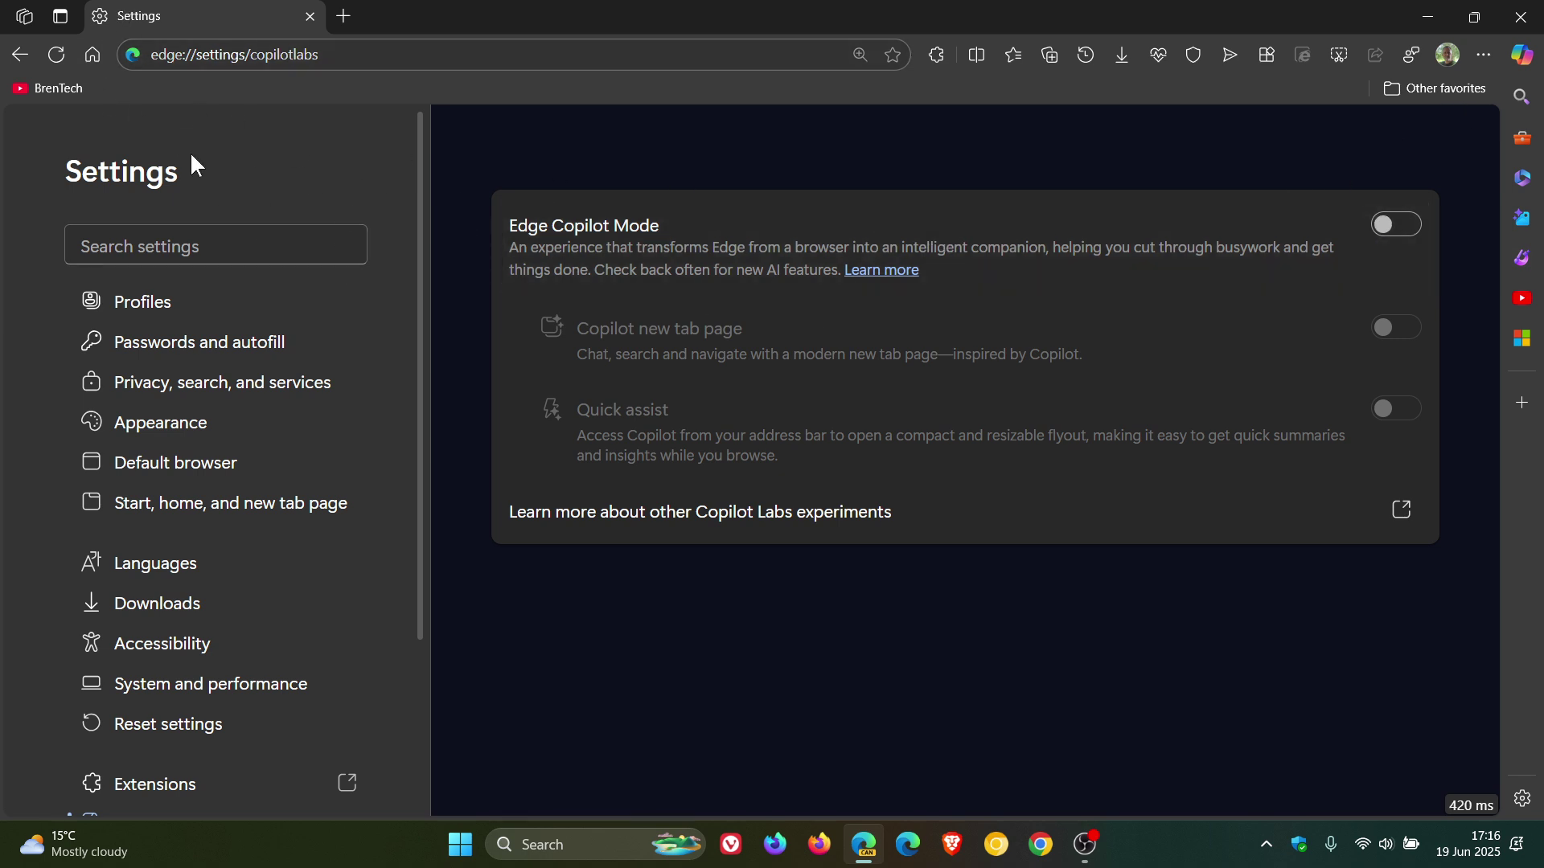
pyautogui.click(91, 53)
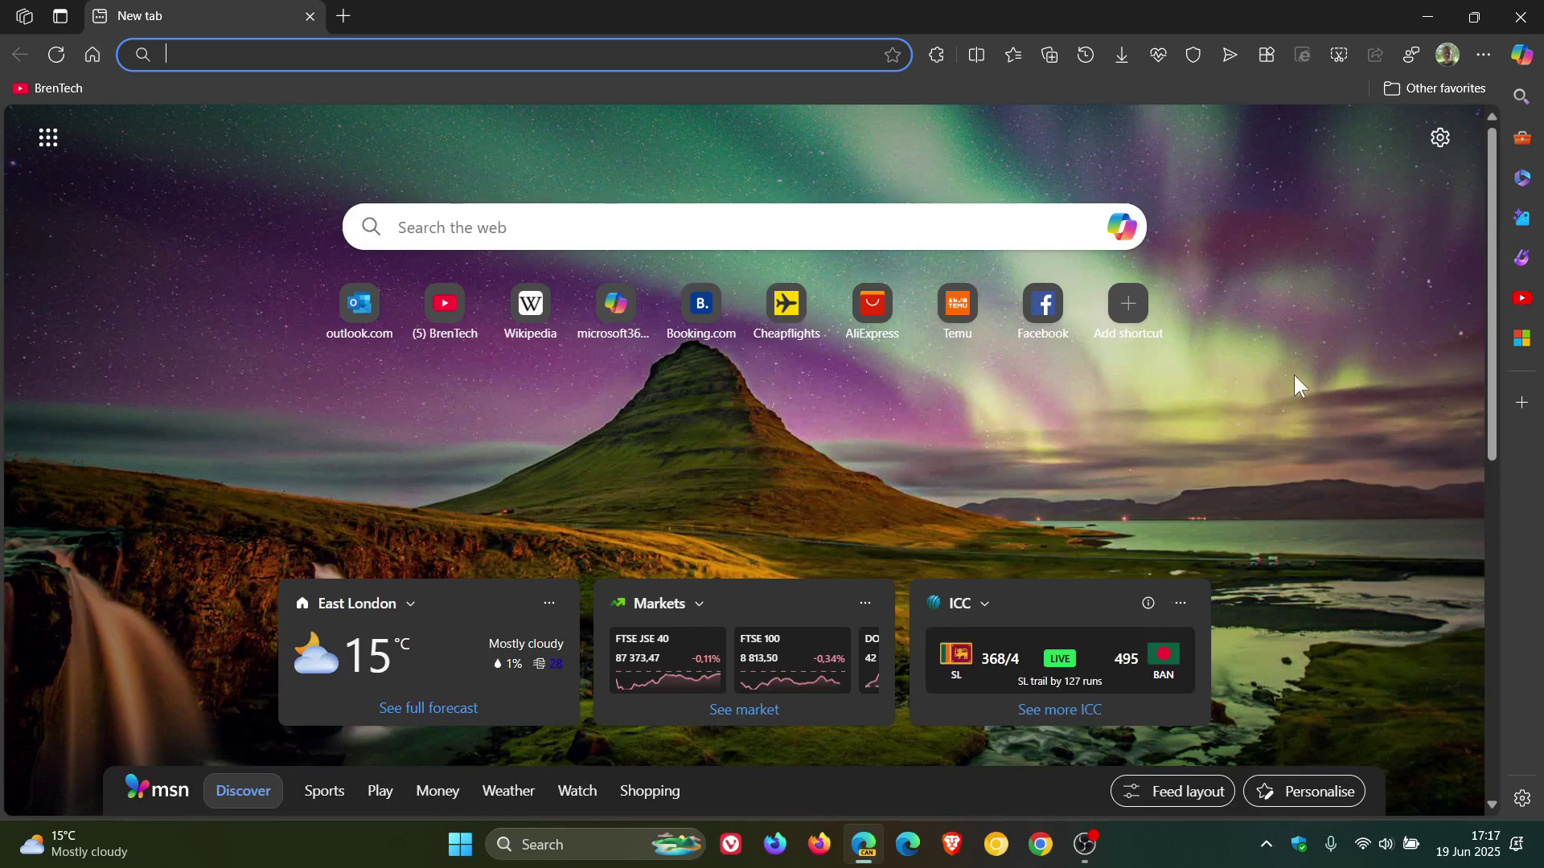